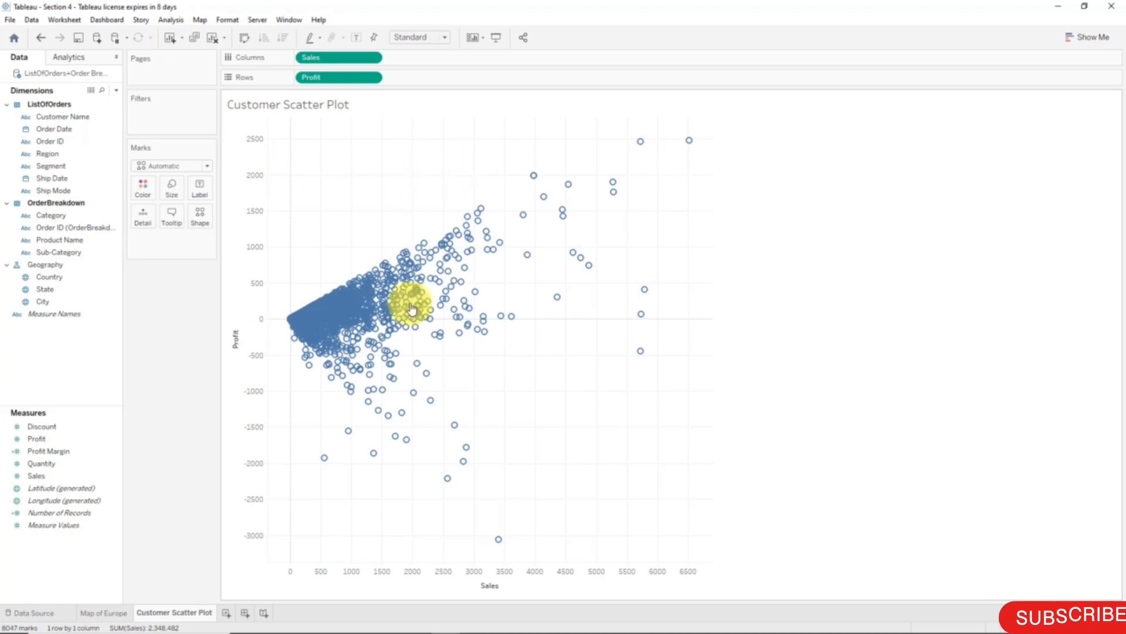
# - Turn on aggregation of measures in the scatter plot and split the marks by Customer Name as detail
pyautogui.click(171, 19)
pyautogui.click(181, 47)
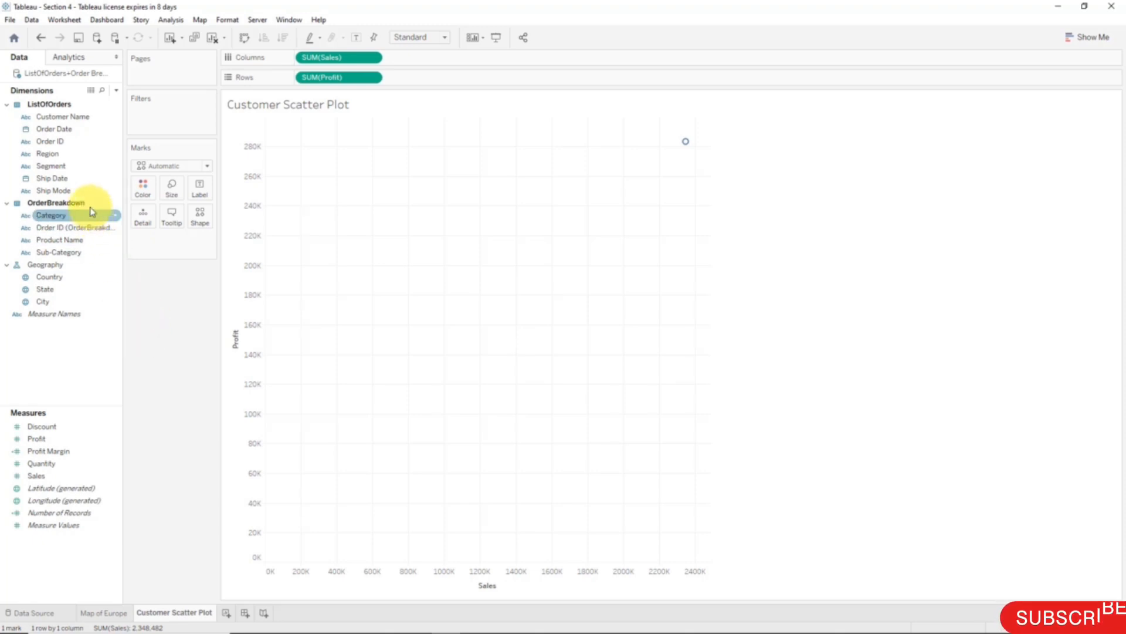
pyautogui.click(75, 120)
pyautogui.moveTo(75, 119); pyautogui.dragTo(143, 220)
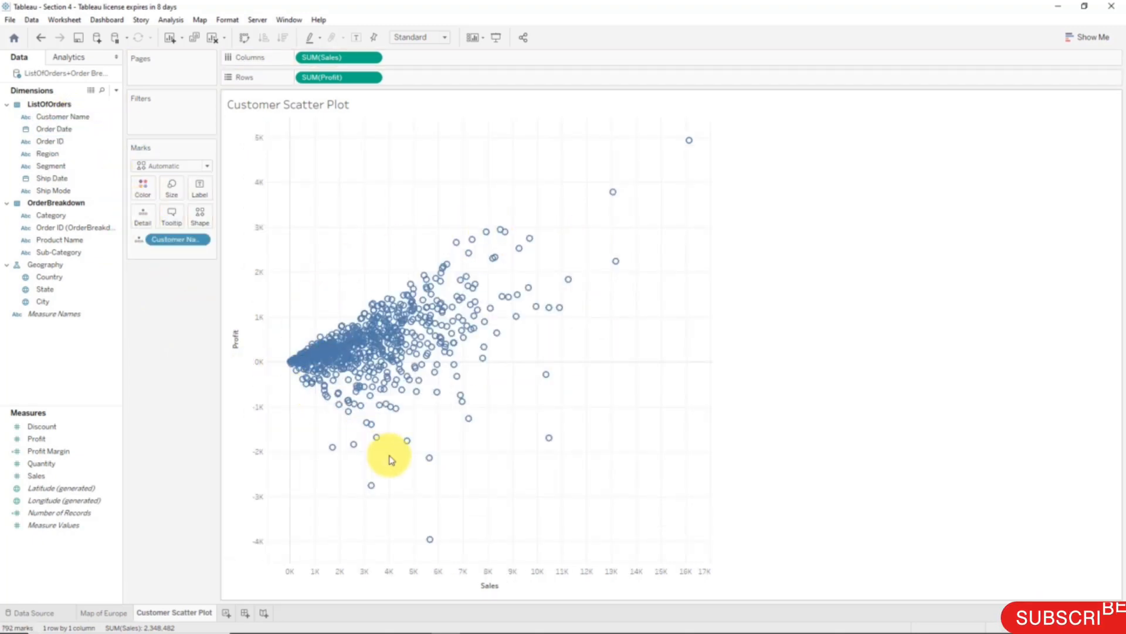
pyautogui.moveTo(320, 361)
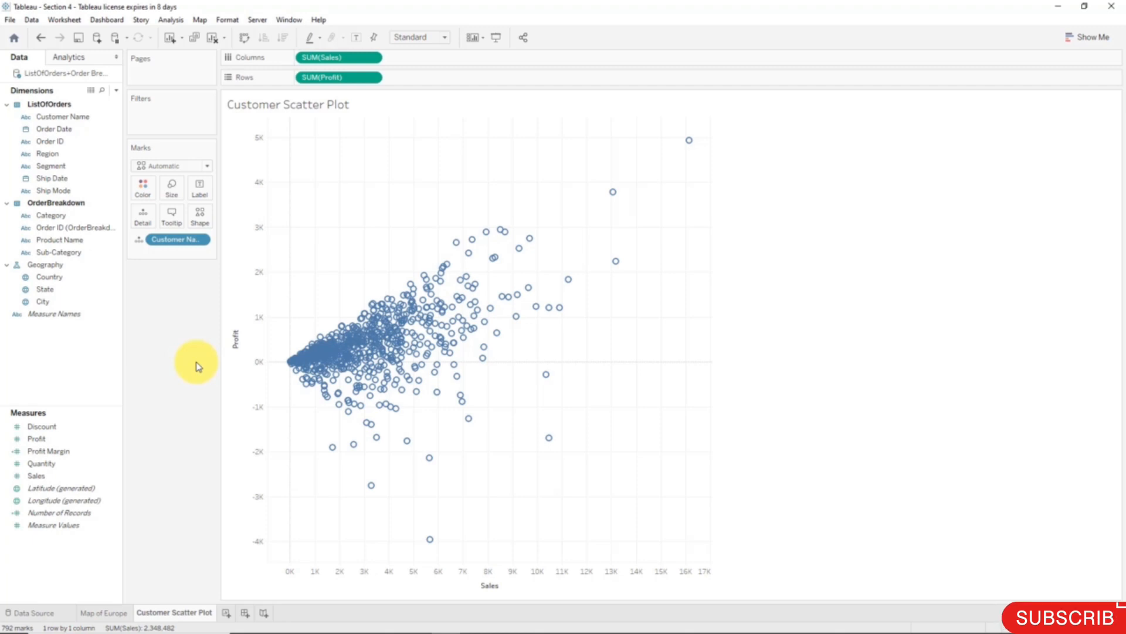
# - On the Map of Europe sheet, set the order year to 2013 and apply that filter to all worksheets using this data source
pyautogui.click(112, 612)
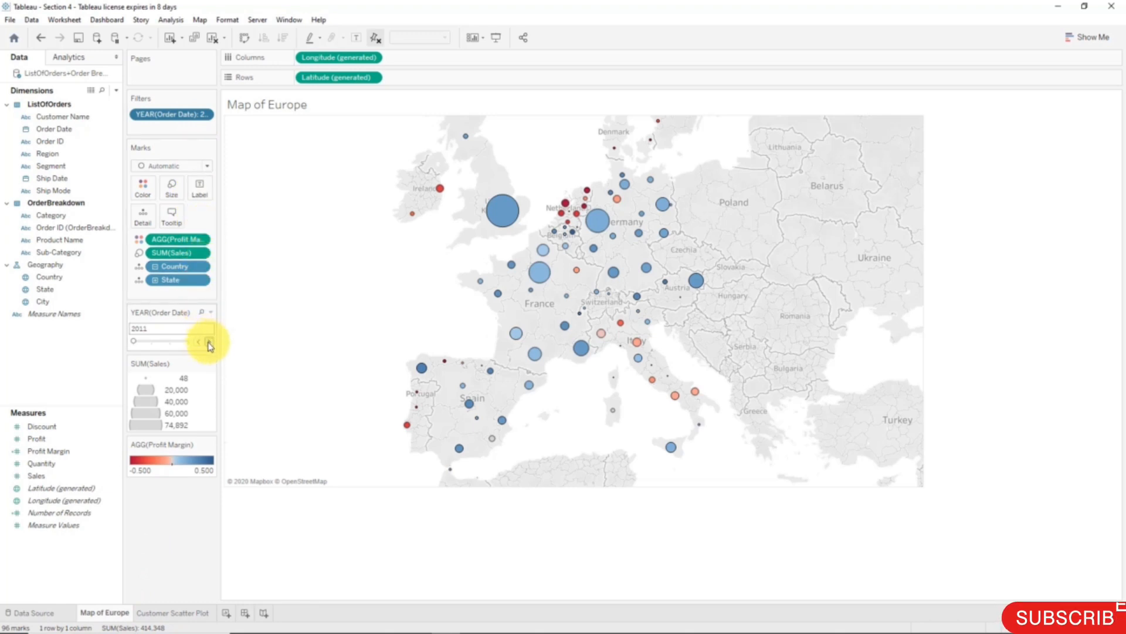
pyautogui.click(209, 342)
pyautogui.click(210, 344)
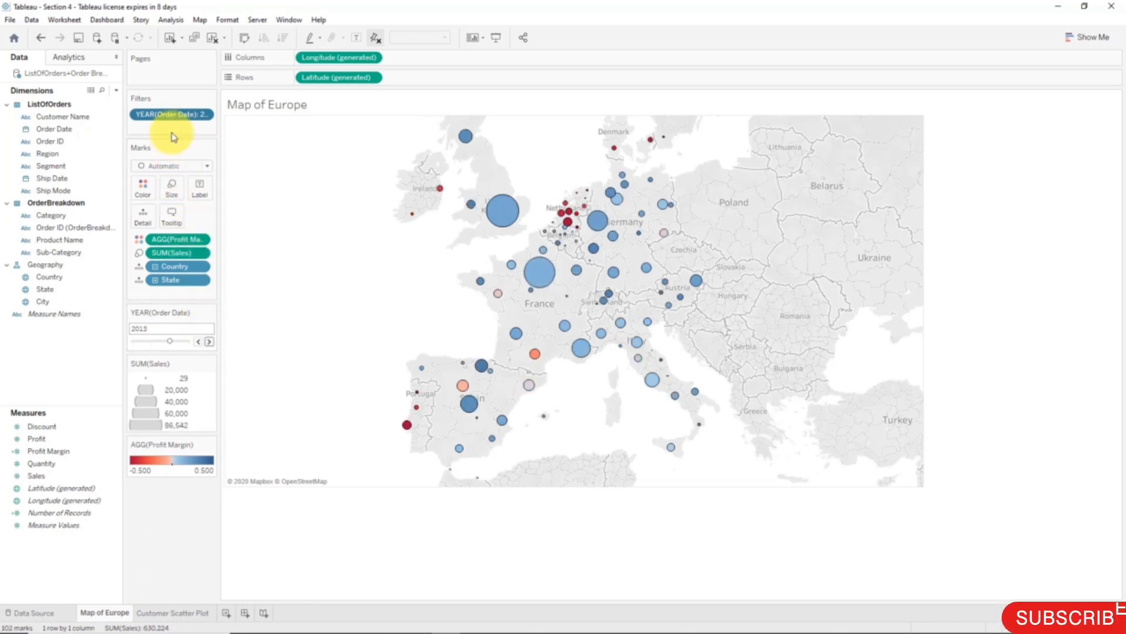
pyautogui.rightClick(186, 119)
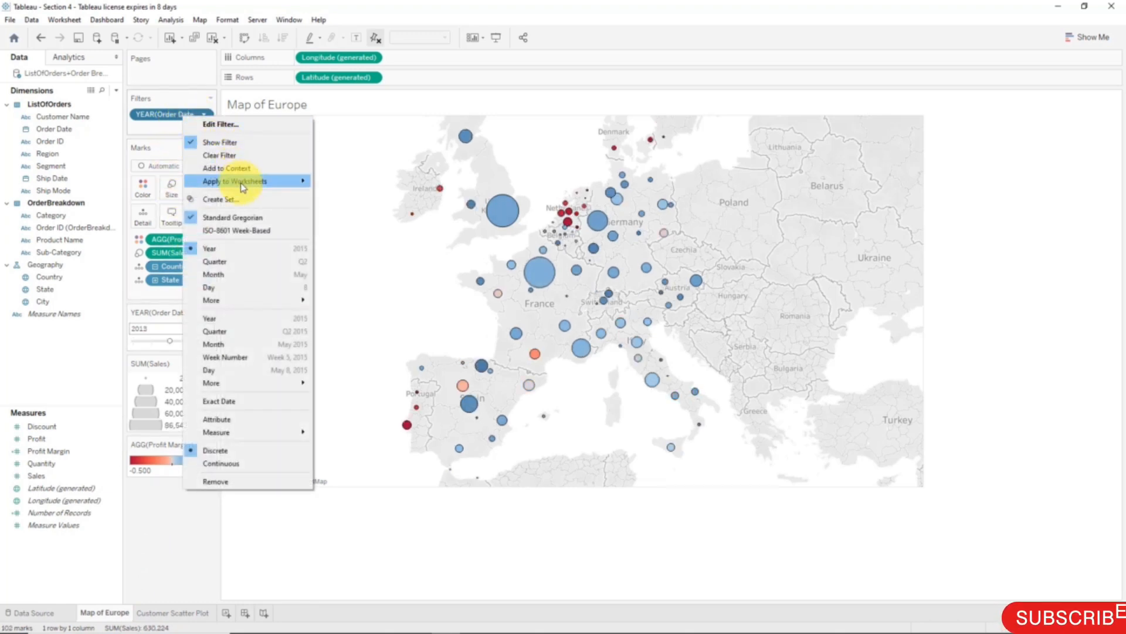
pyautogui.moveTo(234, 181)
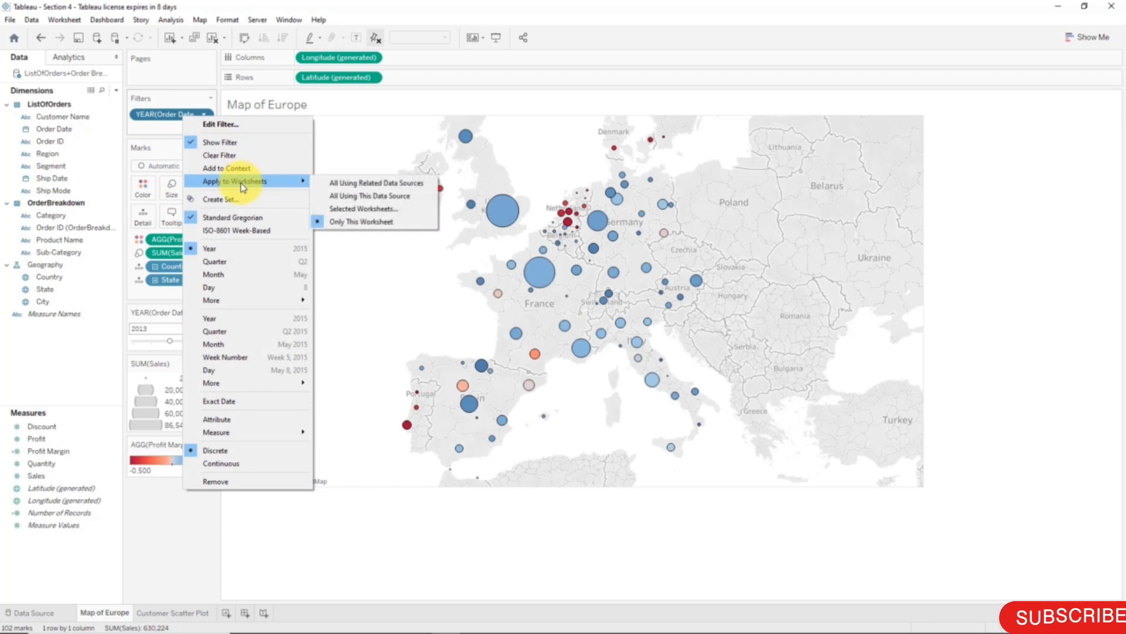
pyautogui.click(416, 200)
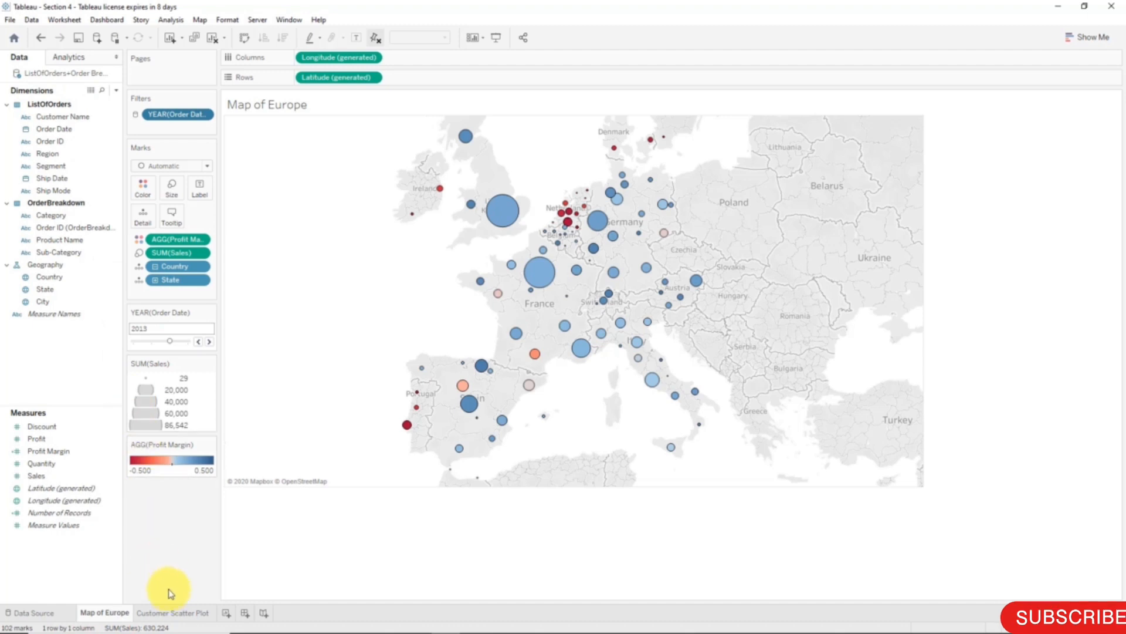
# - Show the order year filter on the Customer Scatter Plot sheet and place its card beneath the Marks card
pyautogui.click(173, 613)
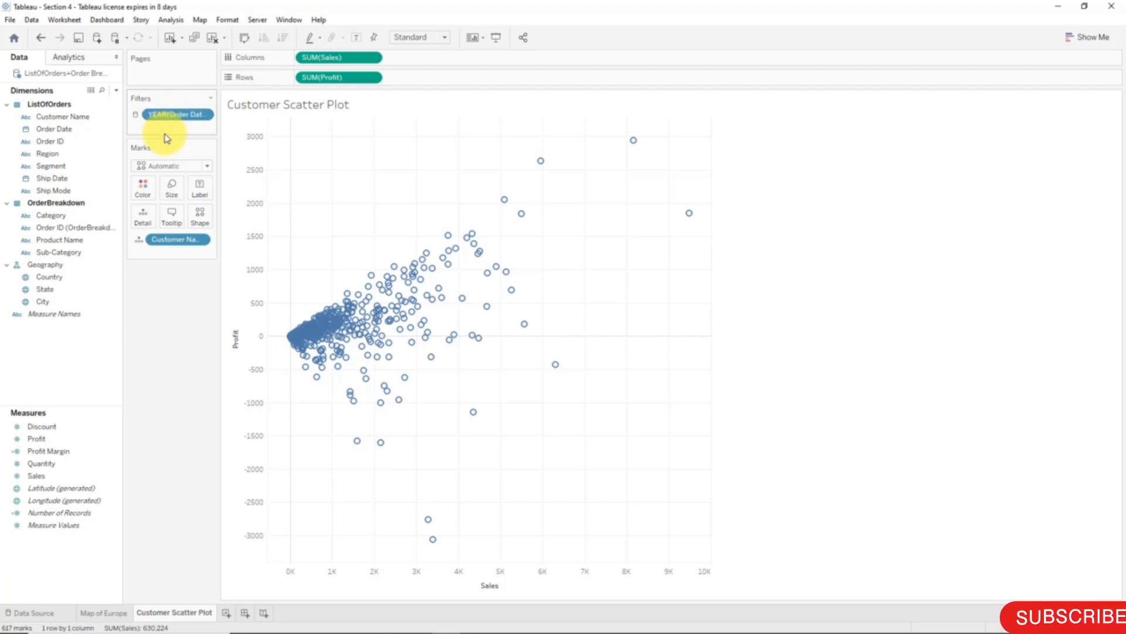
pyautogui.rightClick(192, 114)
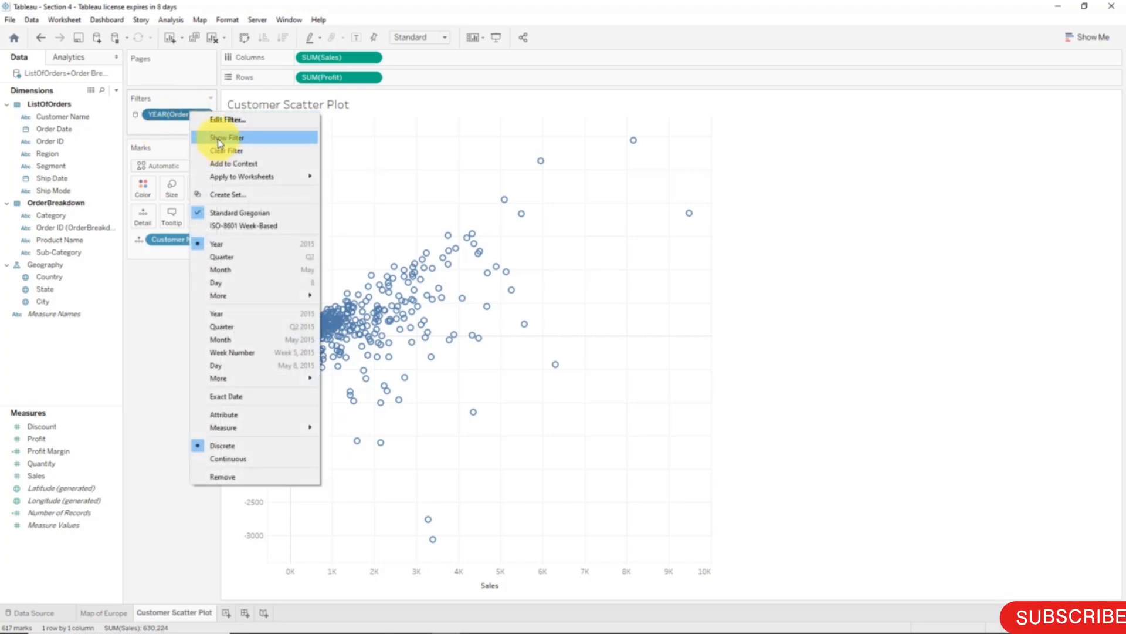
pyautogui.click(217, 139)
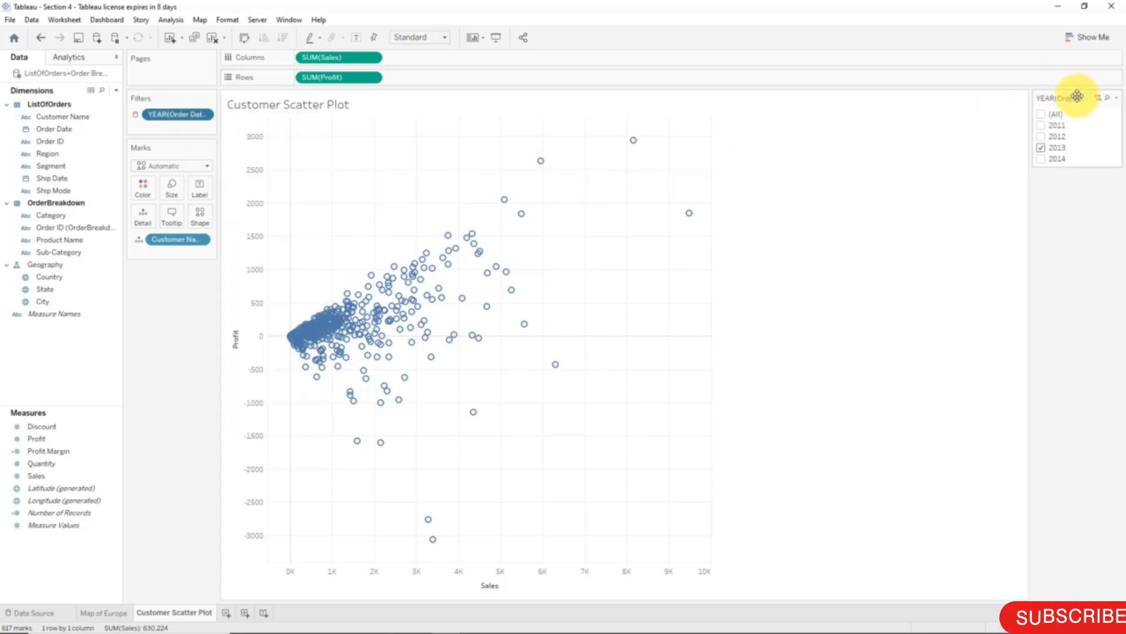
pyautogui.moveTo(627, 242); pyautogui.dragTo(188, 281)
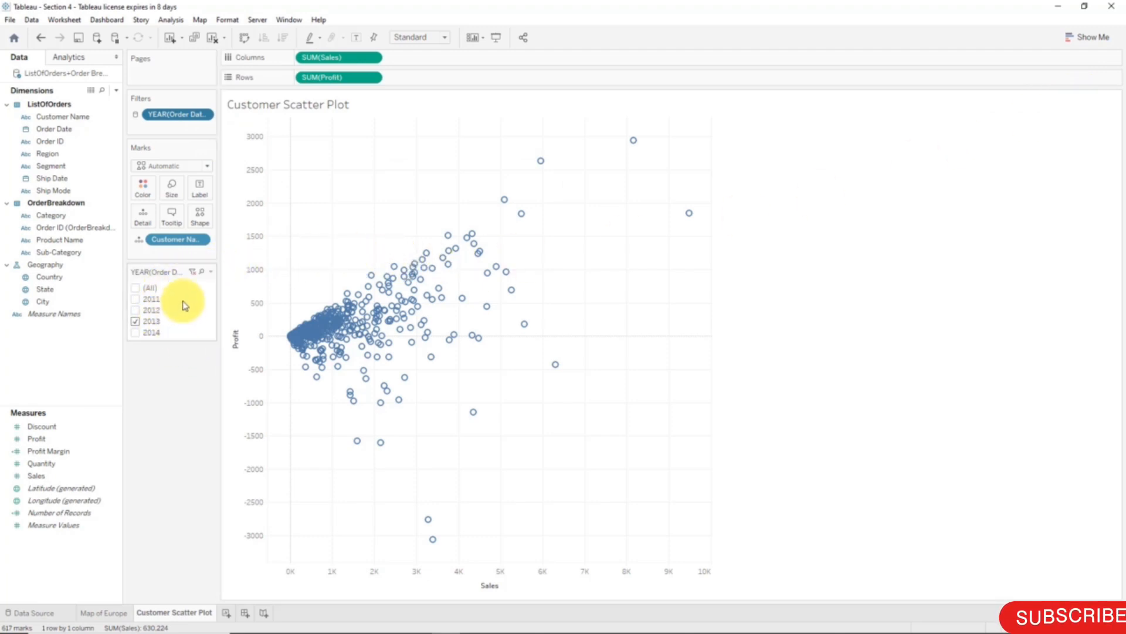
# - Remove the "All" value from the order year filter and change the filter to a single value slider
pyautogui.click(210, 272)
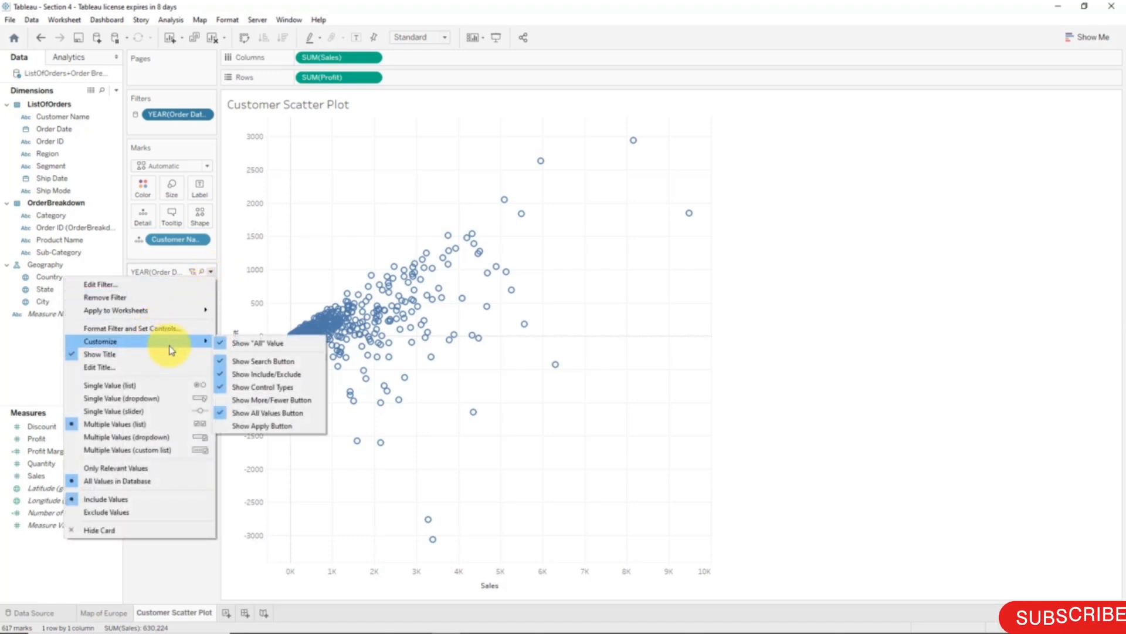
pyautogui.click(251, 344)
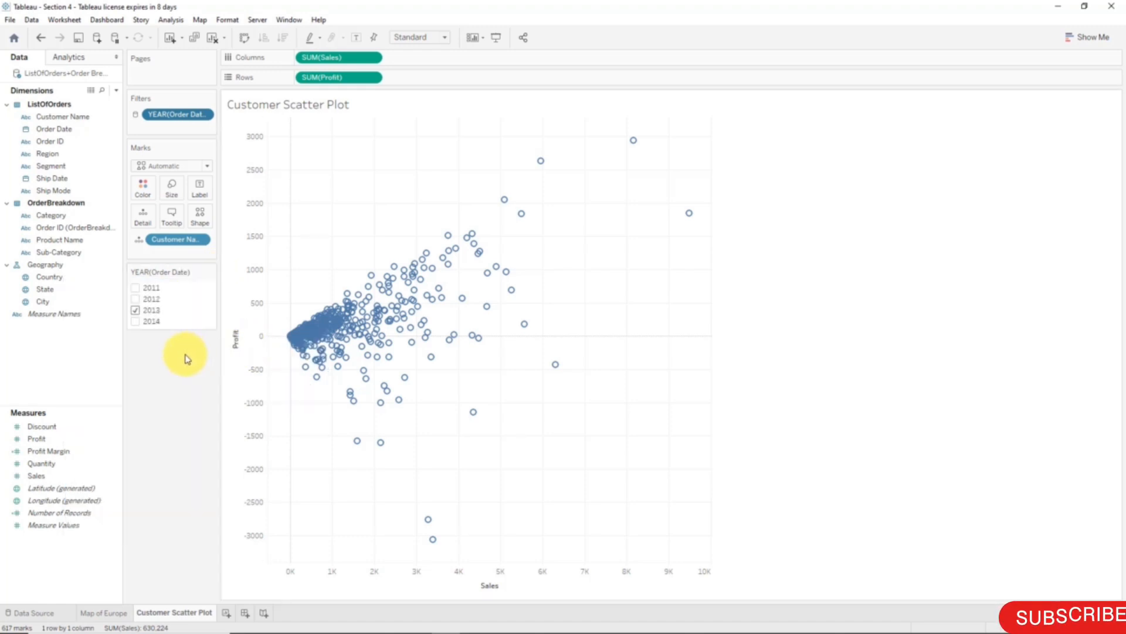
pyautogui.click(210, 273)
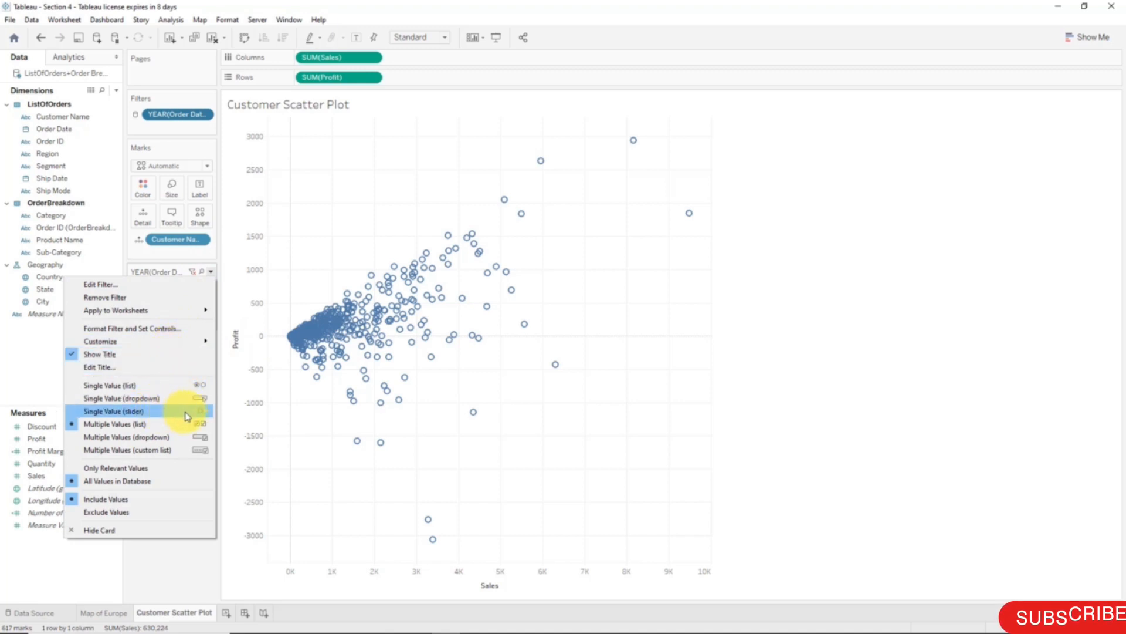
pyautogui.click(185, 413)
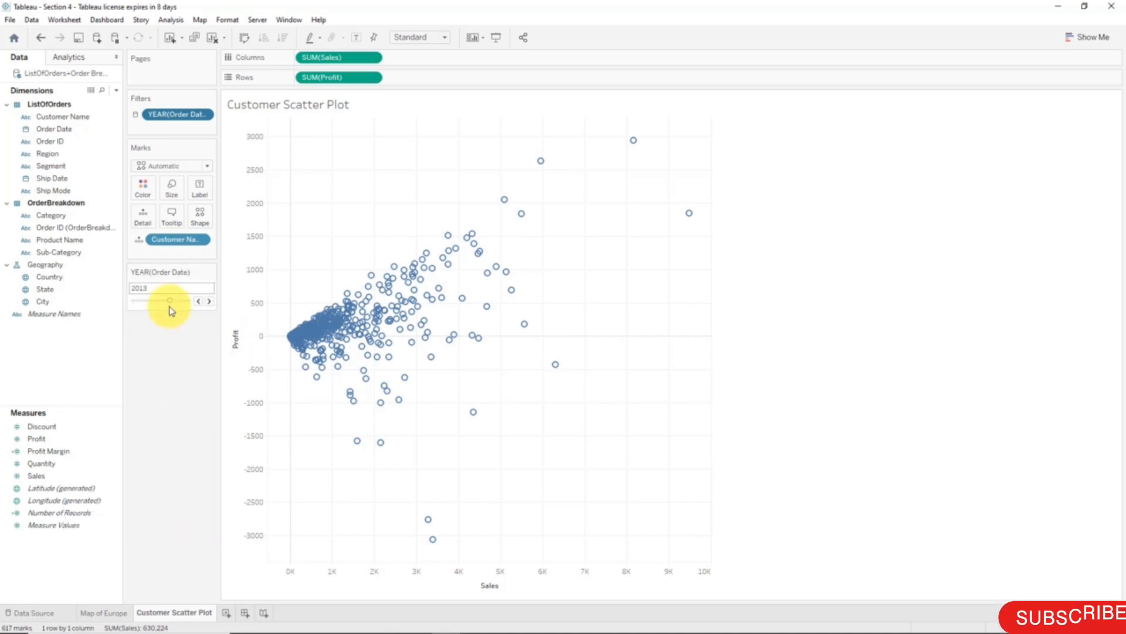
# - Switch the scatter plot's year filter to 2014 and 2012, compare with the Map of Europe sheet, and return to the scatter plot with 2011 selected
pyautogui.click(200, 304)
pyautogui.click(212, 302)
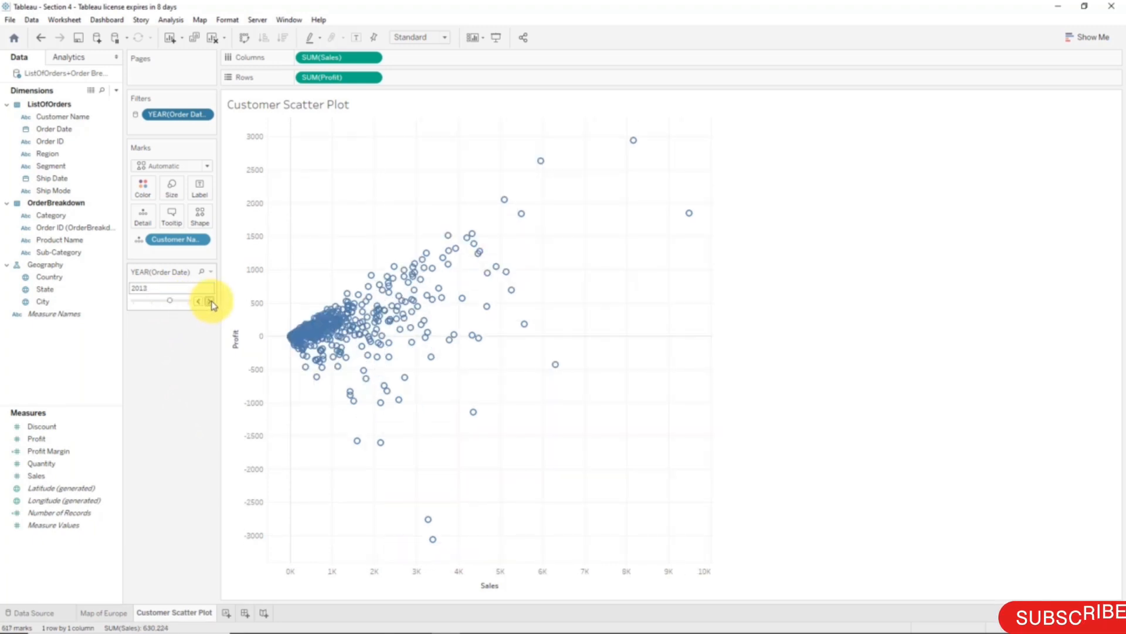
pyautogui.click(210, 302)
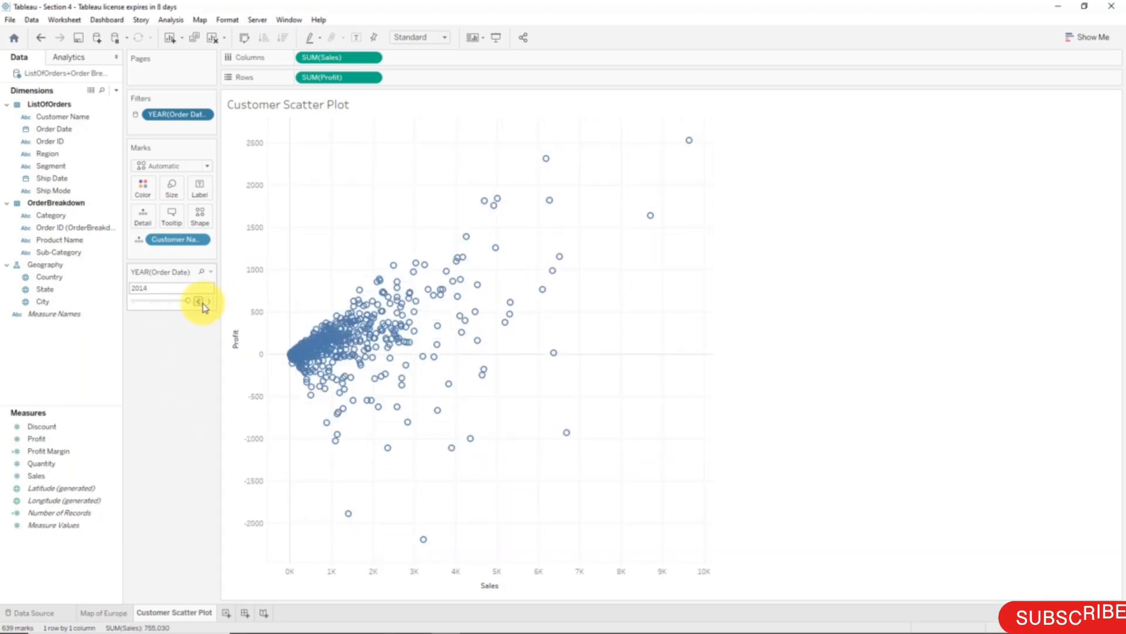
pyautogui.click(202, 304)
pyautogui.click(202, 303)
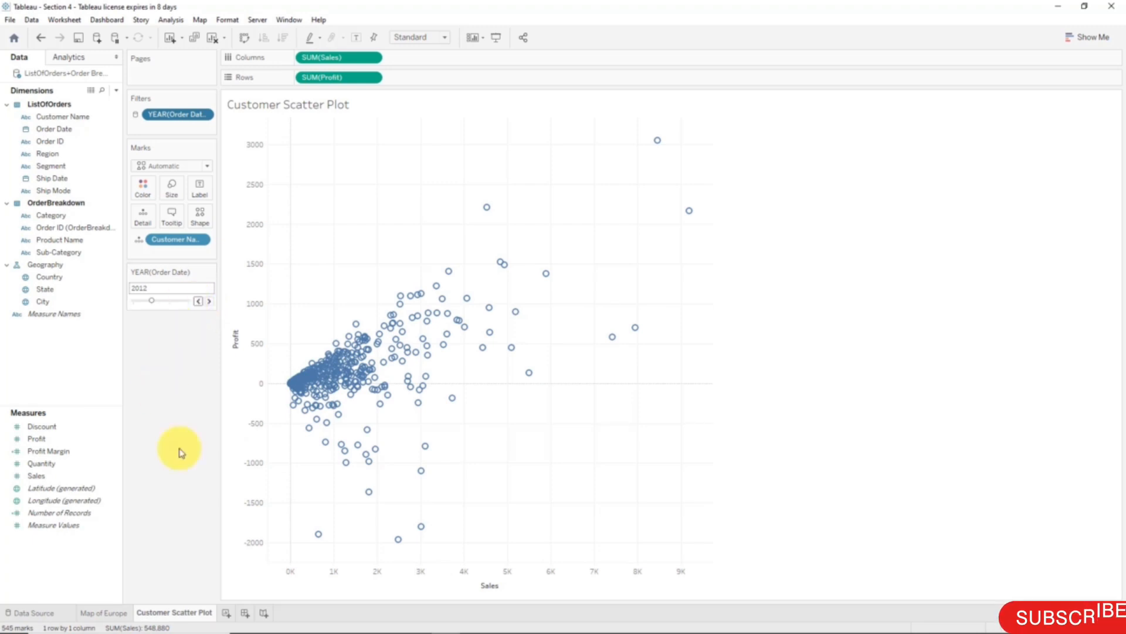
pyautogui.click(104, 612)
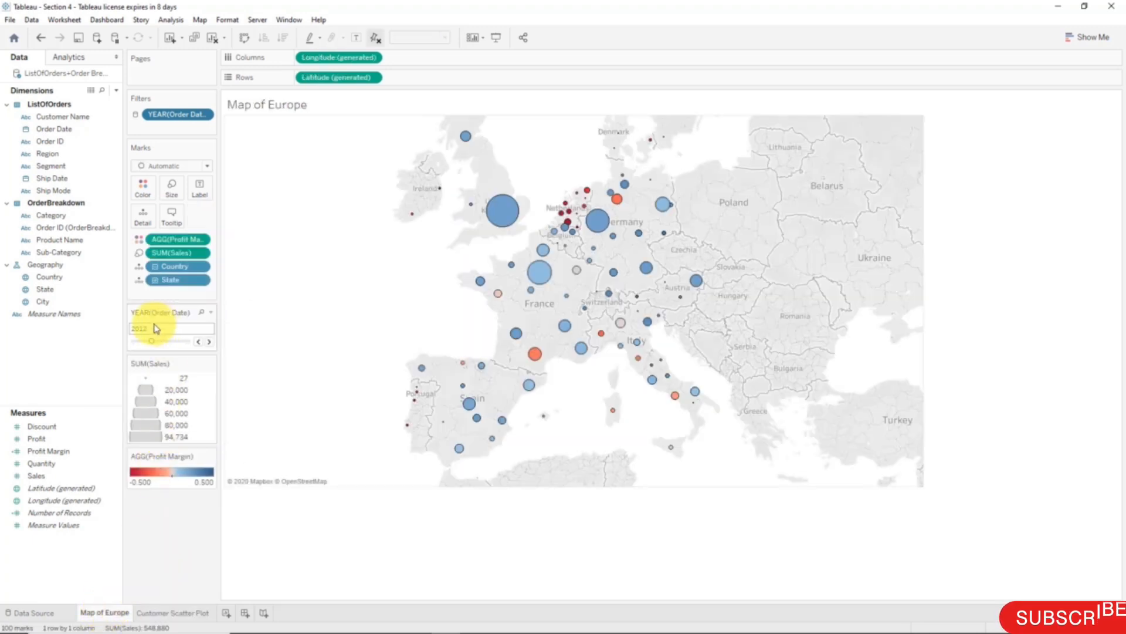
pyautogui.click(155, 612)
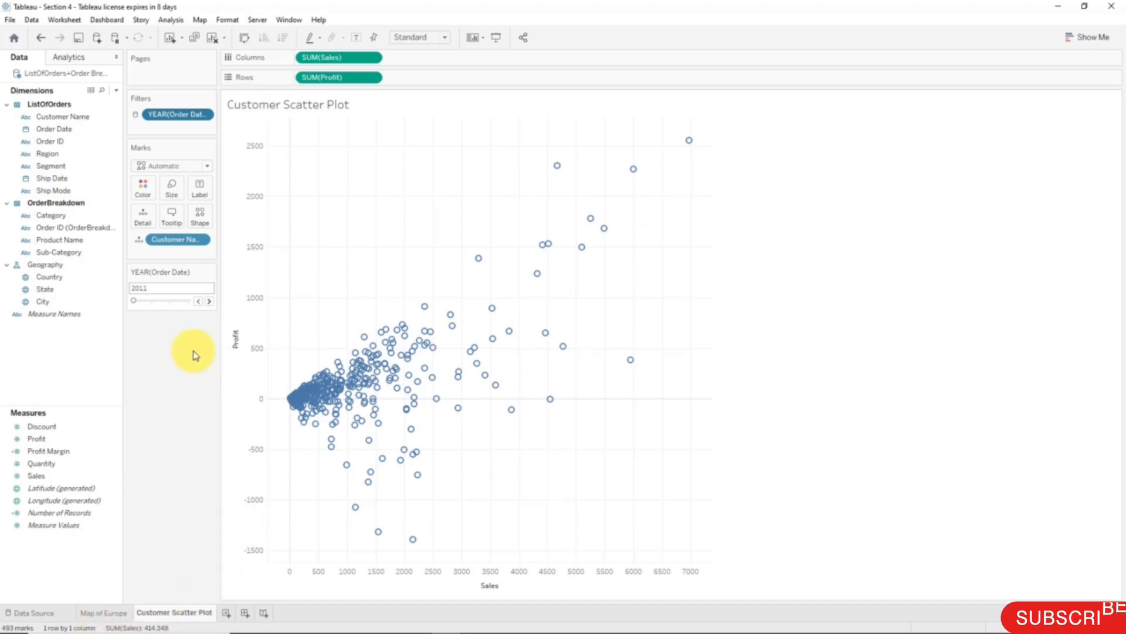
# - Test the shared year filter by adding Number of Records to a new worksheet, and delete that worksheet
pyautogui.click(227, 613)
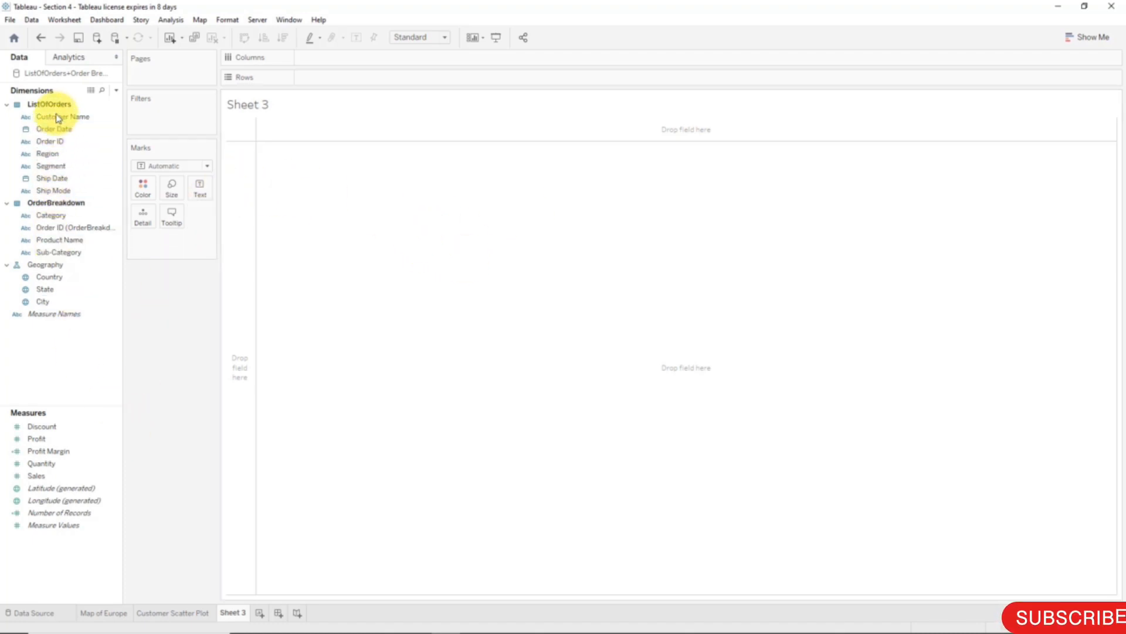
pyautogui.click(113, 228)
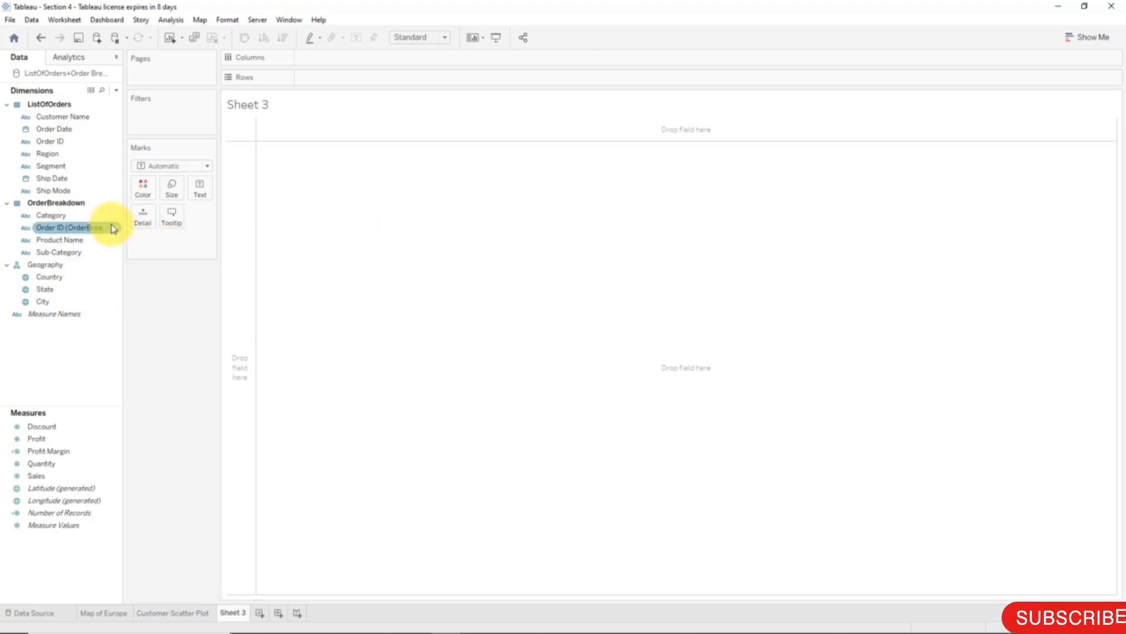
pyautogui.click(101, 215)
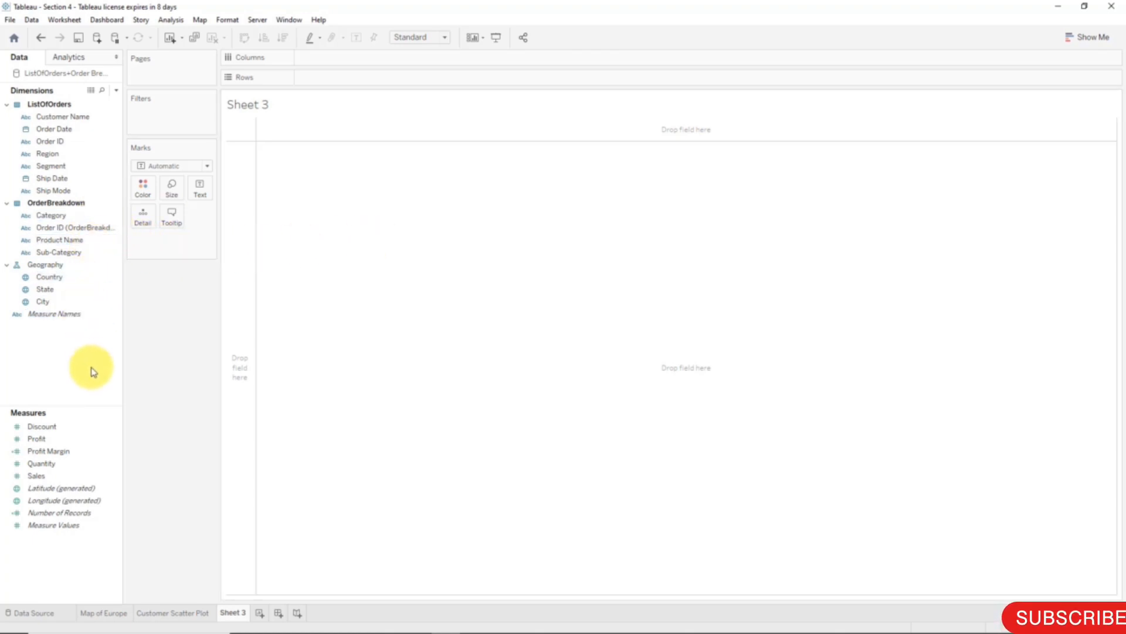
pyautogui.moveTo(93, 510); pyautogui.dragTo(432, 374)
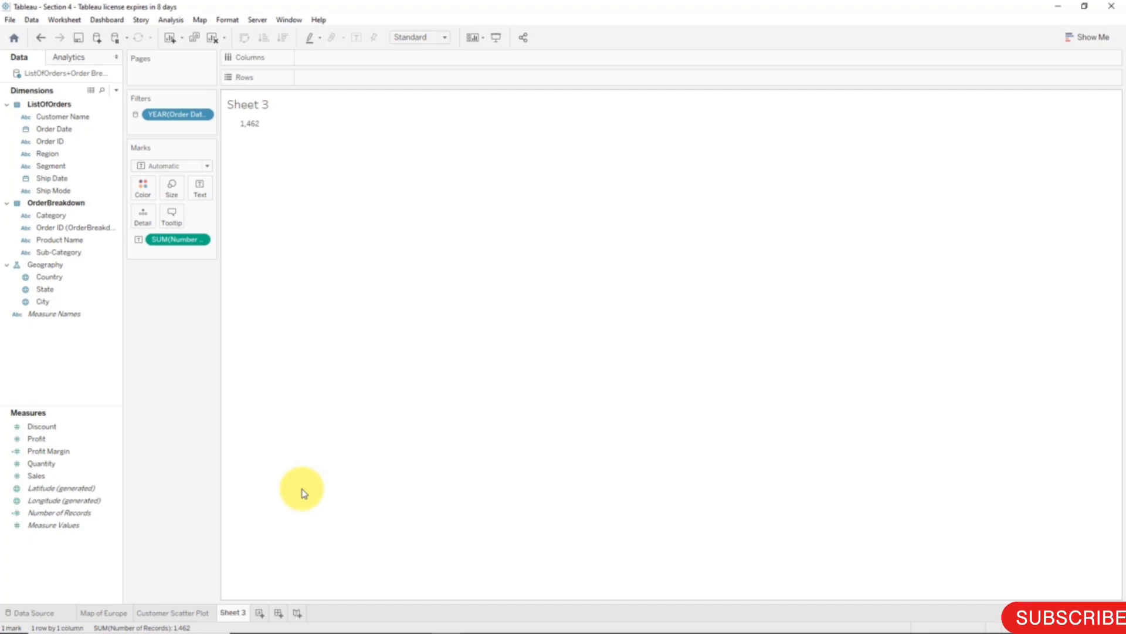
pyautogui.rightClick(236, 613)
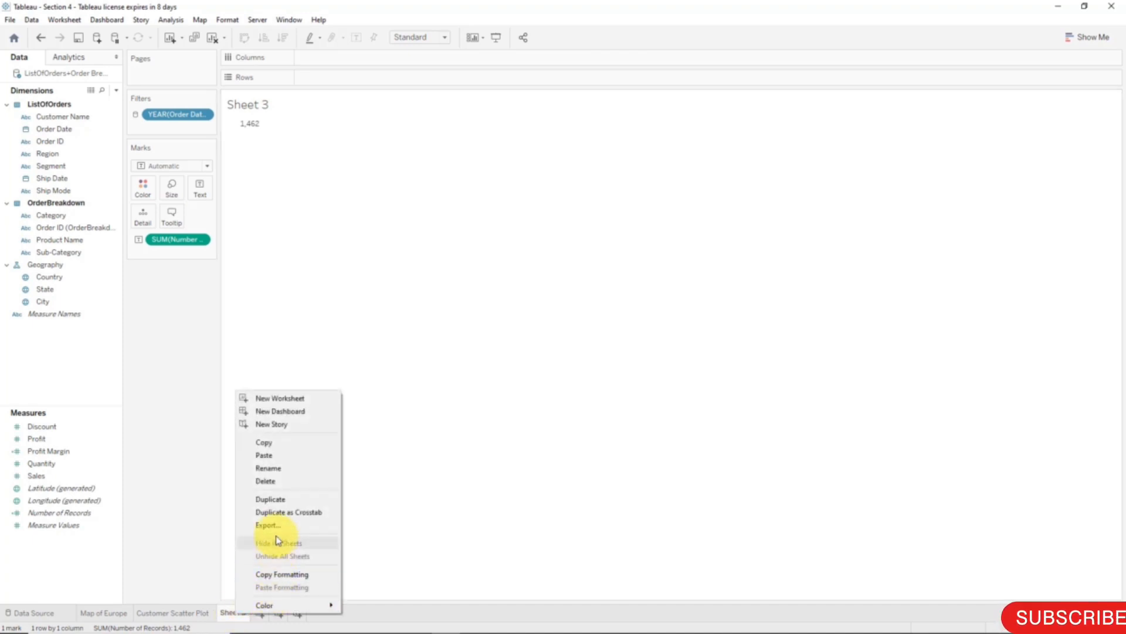
pyautogui.click(279, 480)
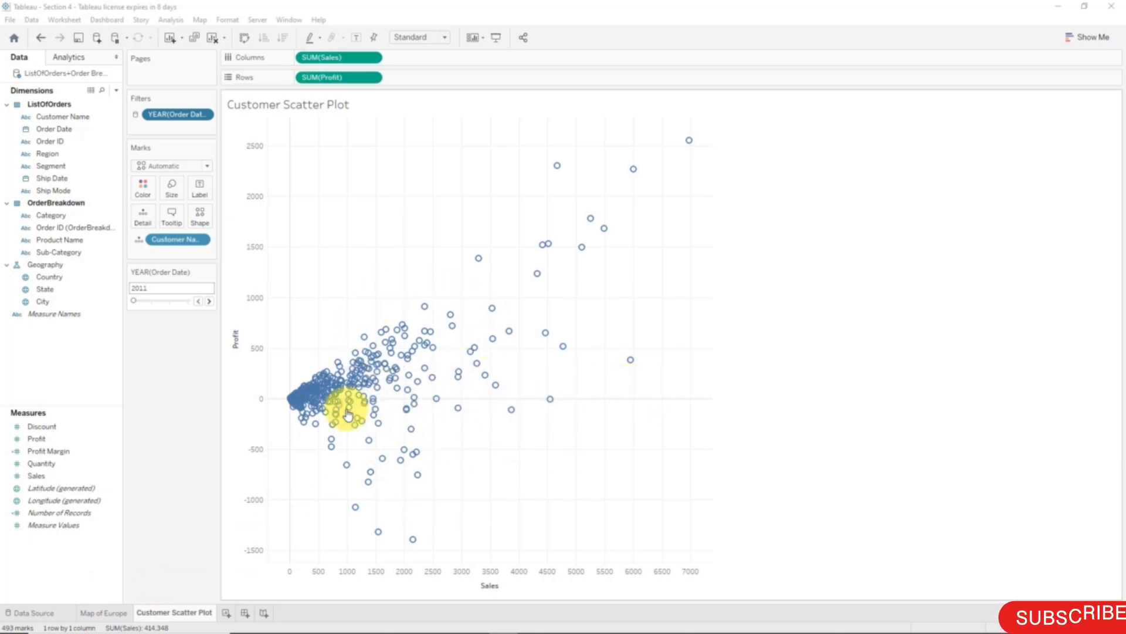
# - Color the scatter plot's customer marks by Profit Margin and change their shape to a filled circle
pyautogui.moveTo(309, 399)
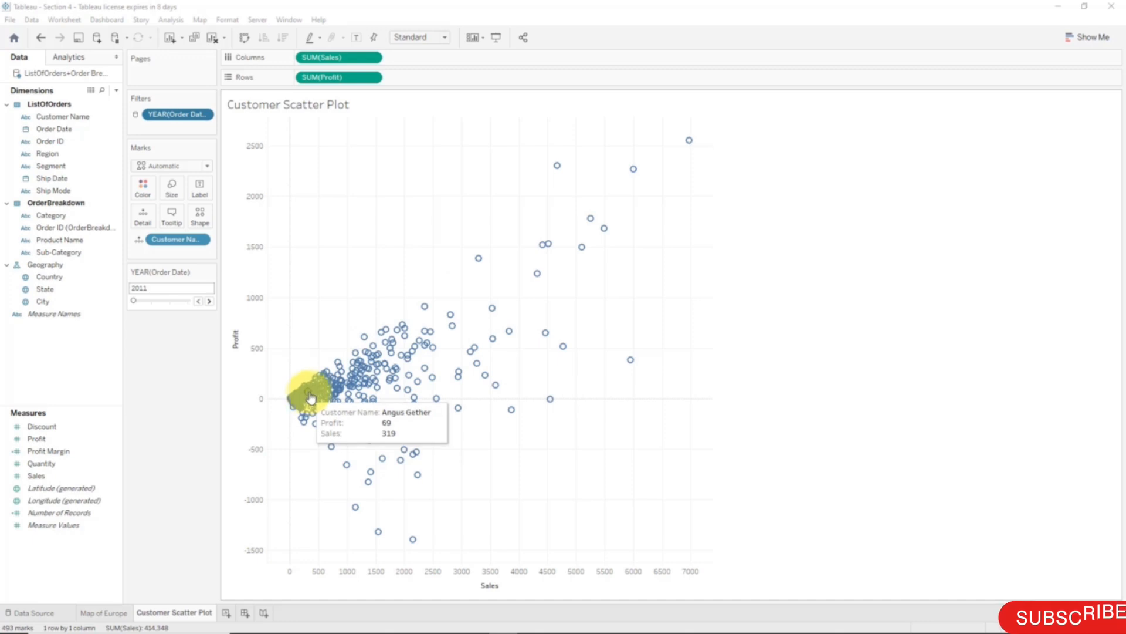
pyautogui.moveTo(373, 367)
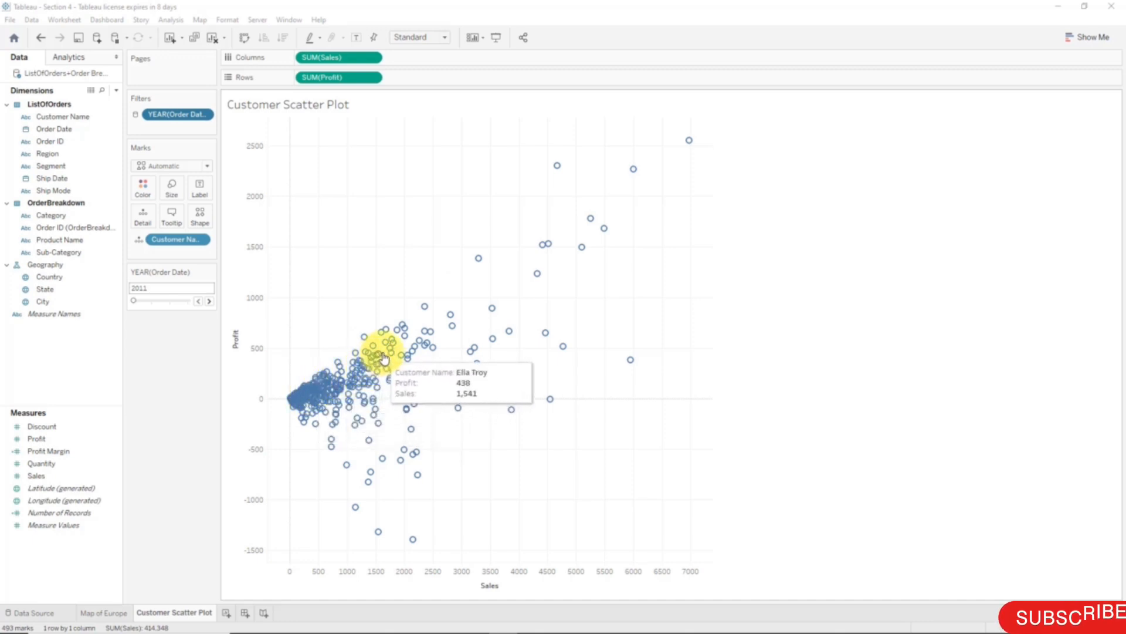
pyautogui.moveTo(392, 350)
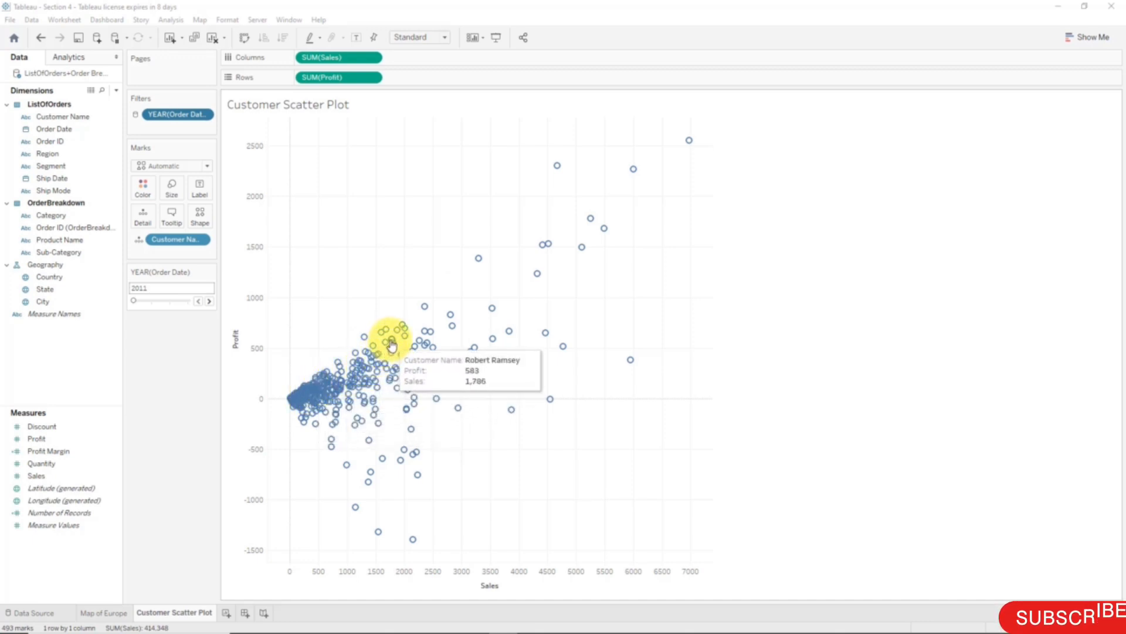
pyautogui.moveTo(401, 330)
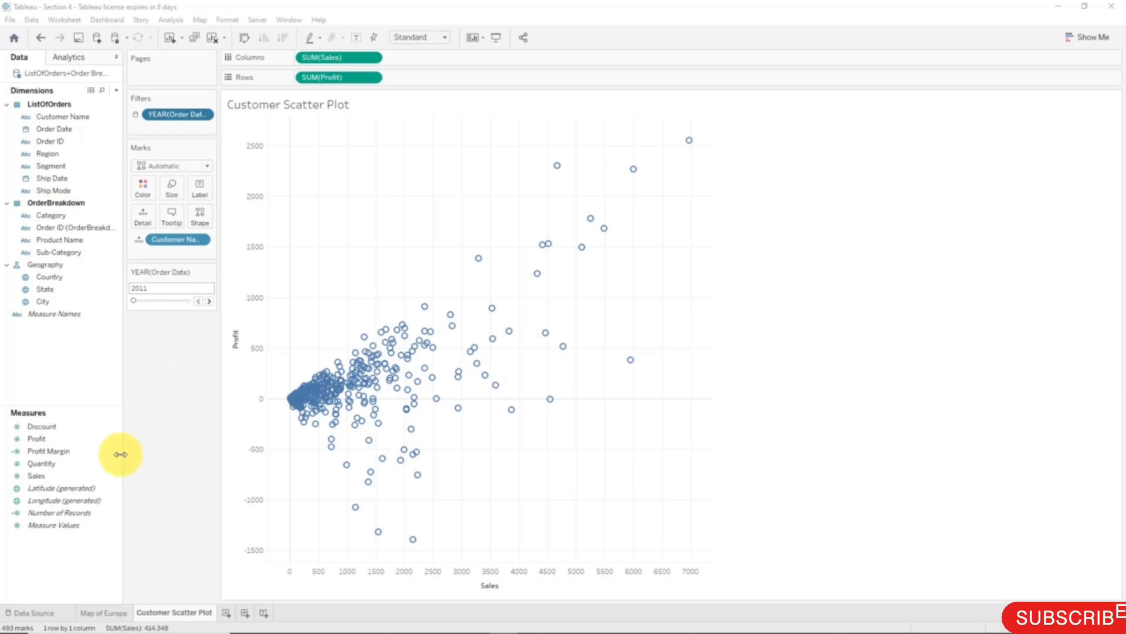
pyautogui.click(53, 452)
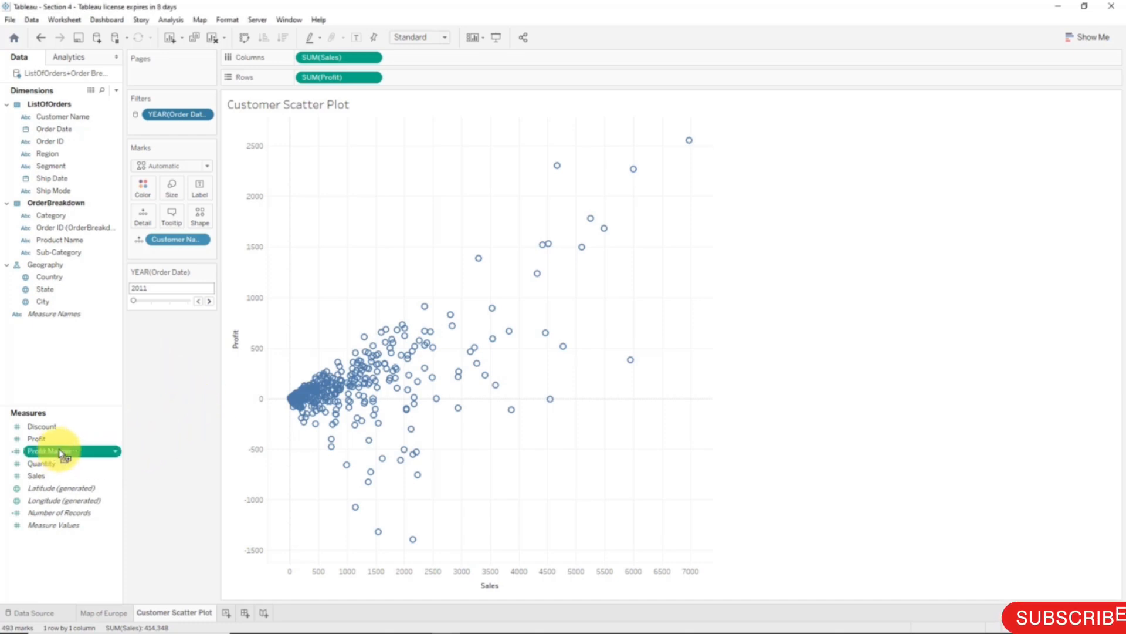
pyautogui.moveTo(61, 451); pyautogui.dragTo(143, 186)
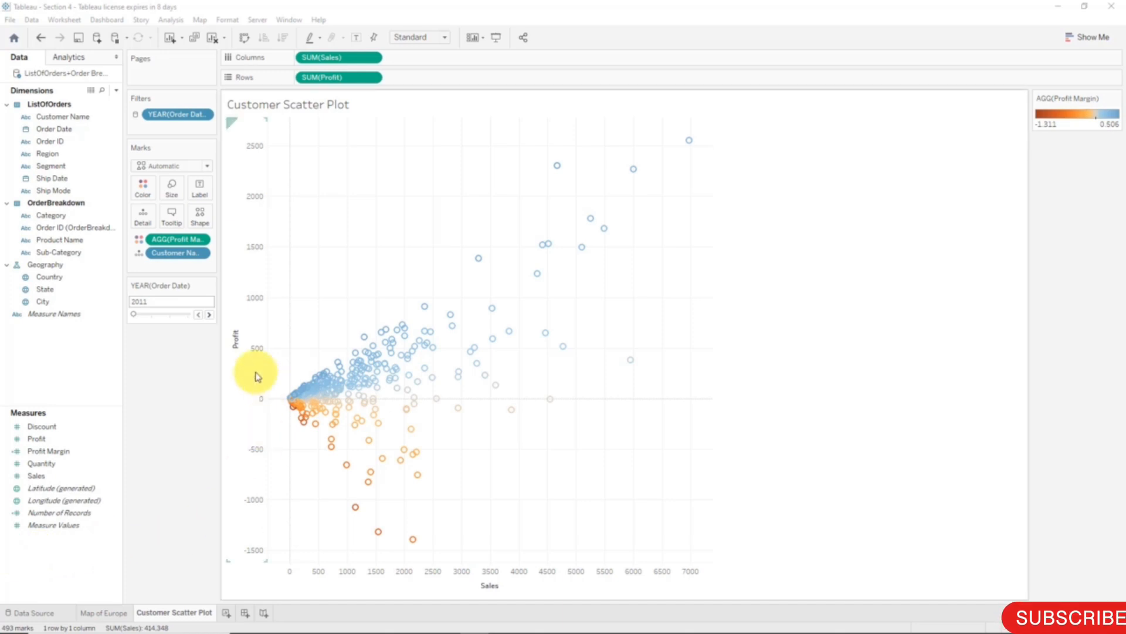
pyautogui.click(196, 220)
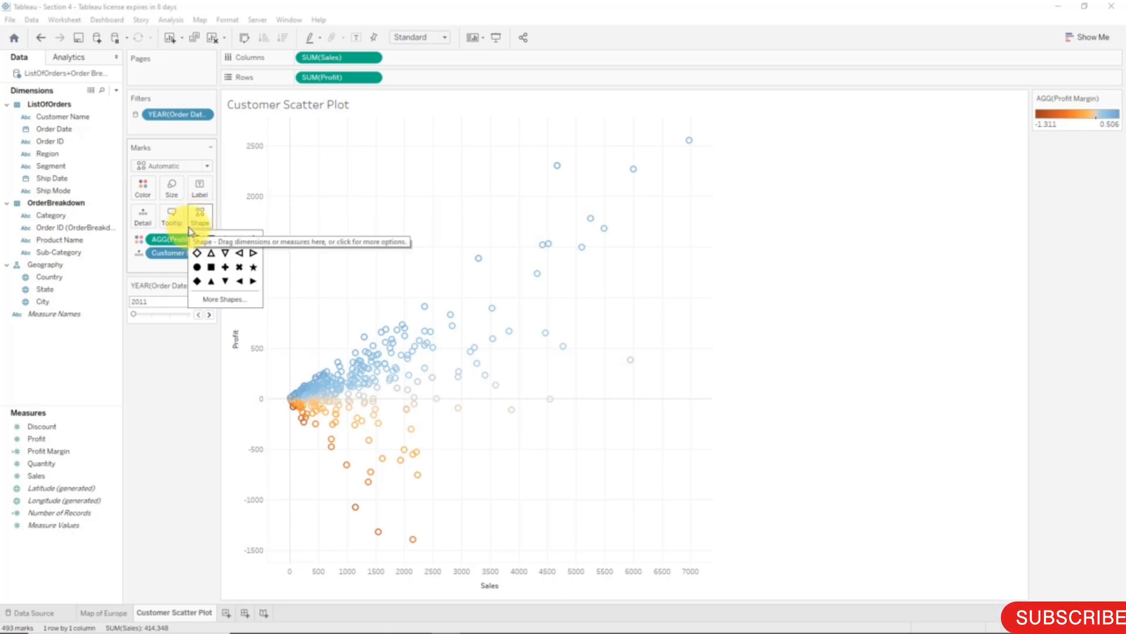
pyautogui.click(197, 268)
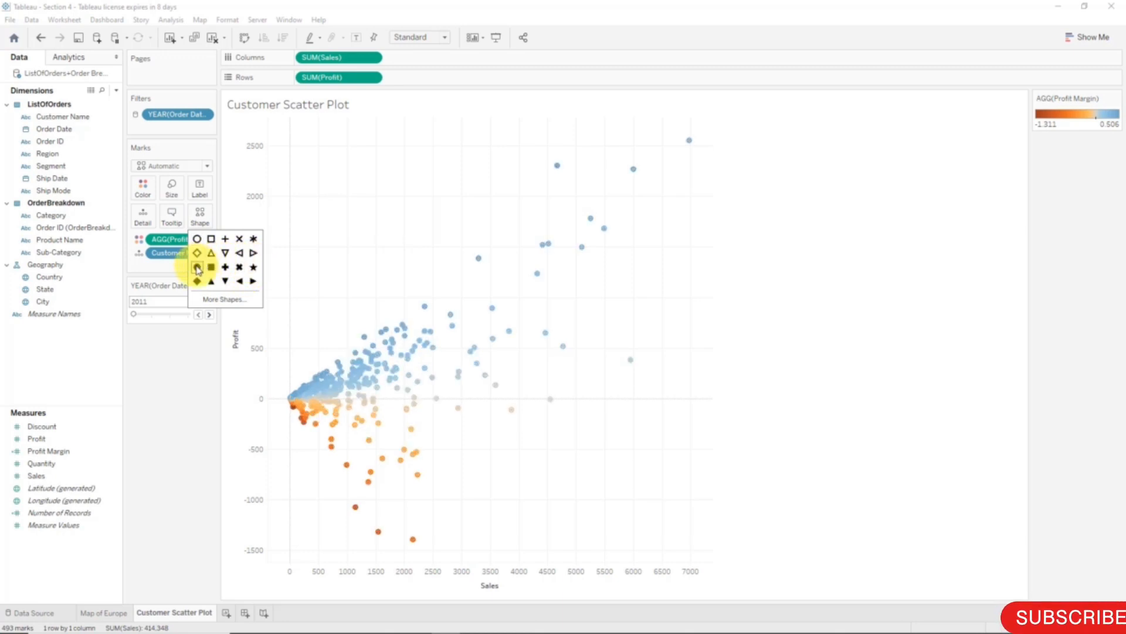
# - Move the Profit Margin color legend below the order year filter and set its palette to Red-Blue Diverging
pyautogui.click(179, 361)
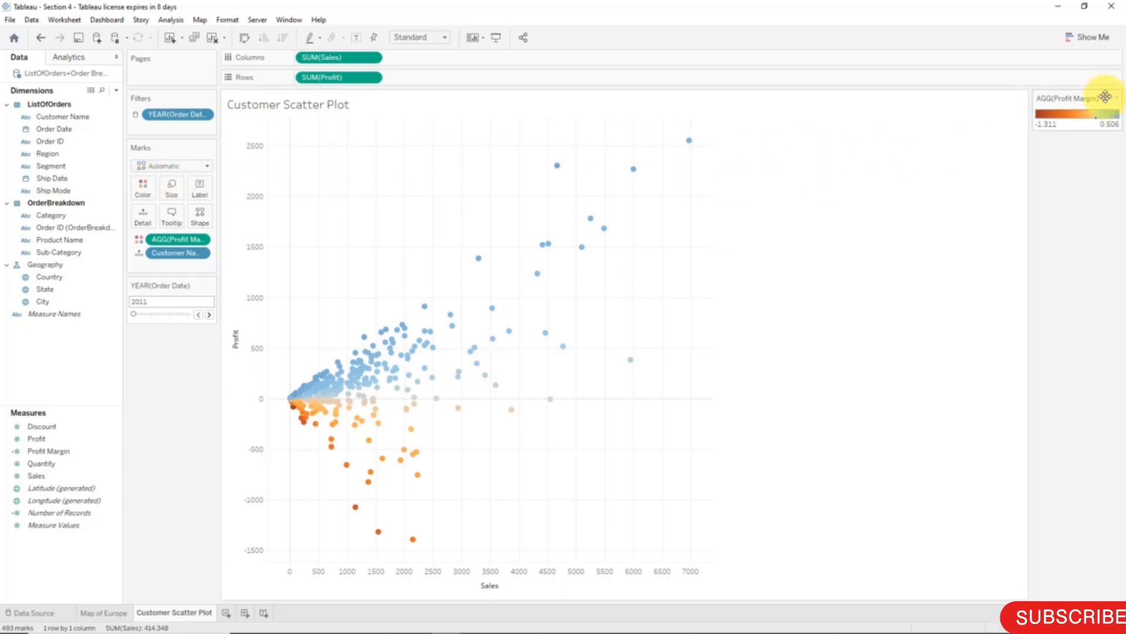
pyautogui.moveTo(1099, 94); pyautogui.dragTo(176, 350)
pyautogui.click(149, 198)
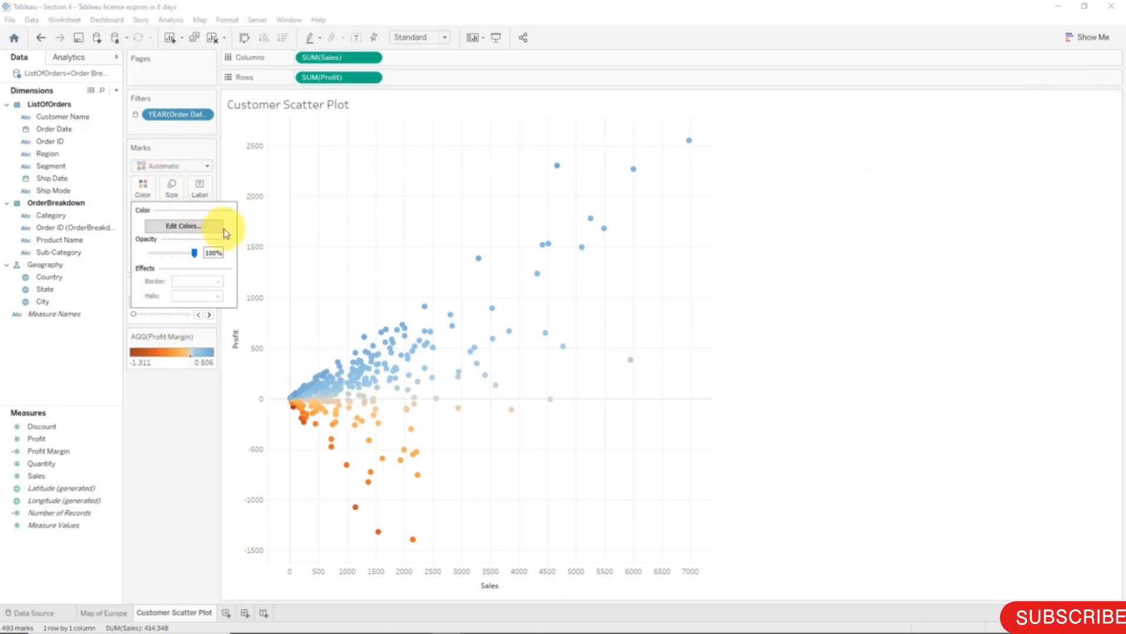
pyautogui.click(184, 226)
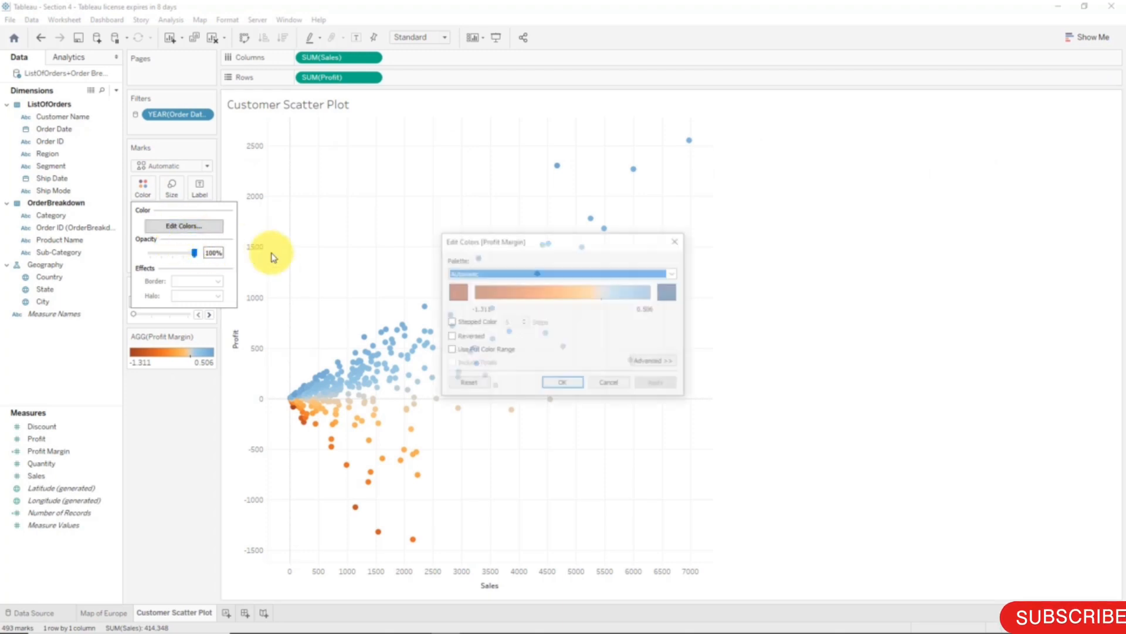
pyautogui.click(626, 277)
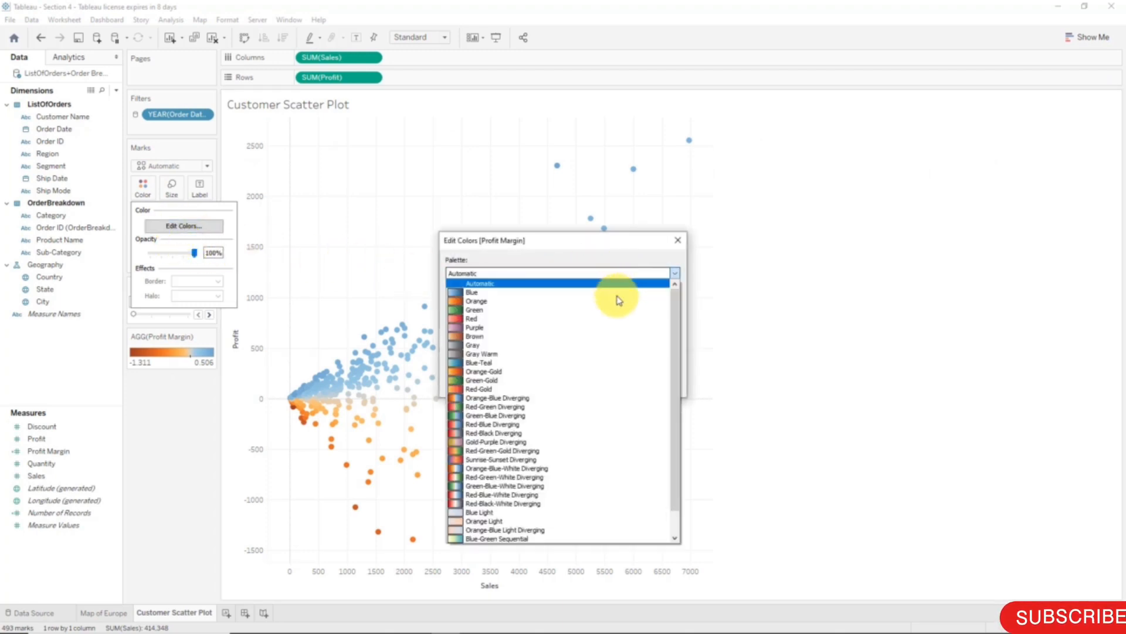
pyautogui.click(521, 424)
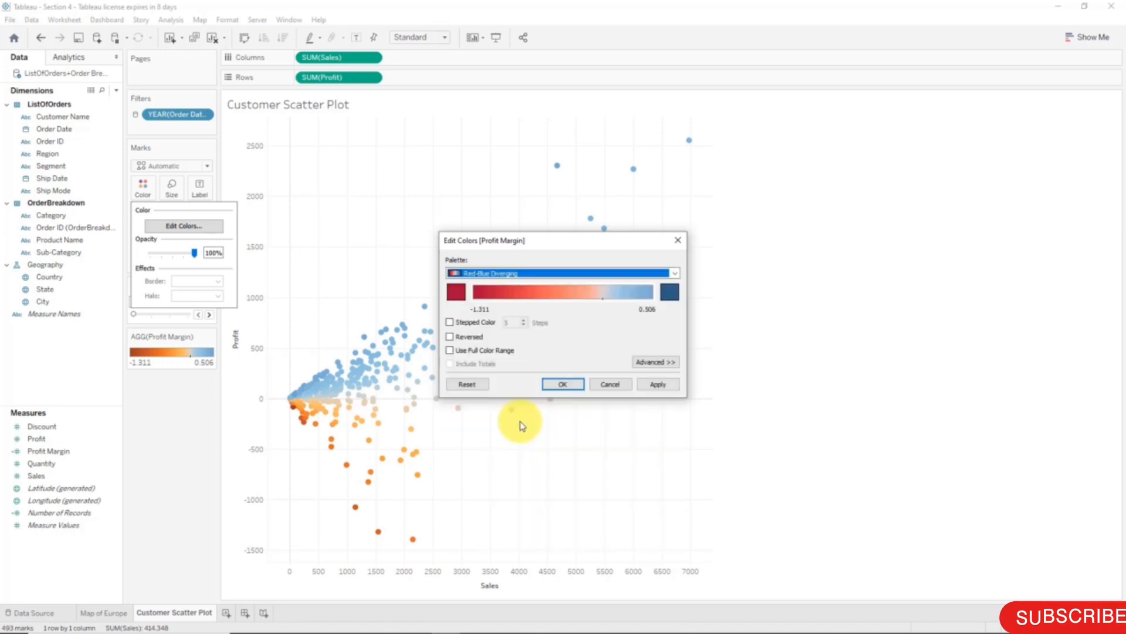
pyautogui.click(581, 385)
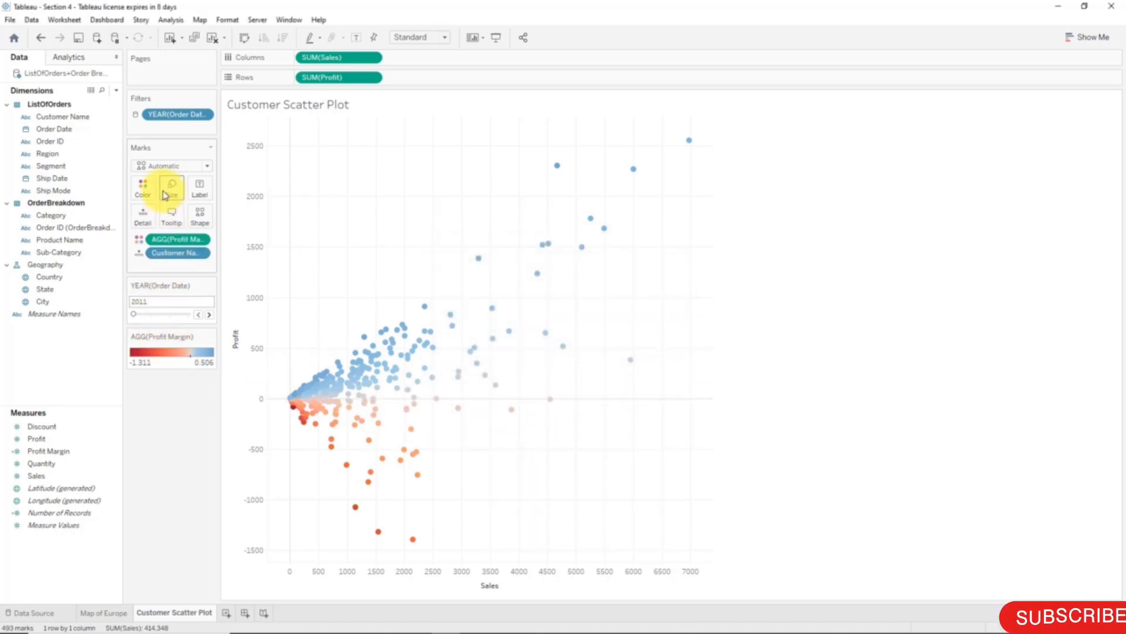
# - Slightly increase the size of the customer marks in the scatter plot
pyautogui.click(169, 188)
pyautogui.moveTo(195, 219)
pyautogui.mouseDown()
pyautogui.moveTo(220, 222)
pyautogui.moveTo(196, 219)
pyautogui.mouseUp()
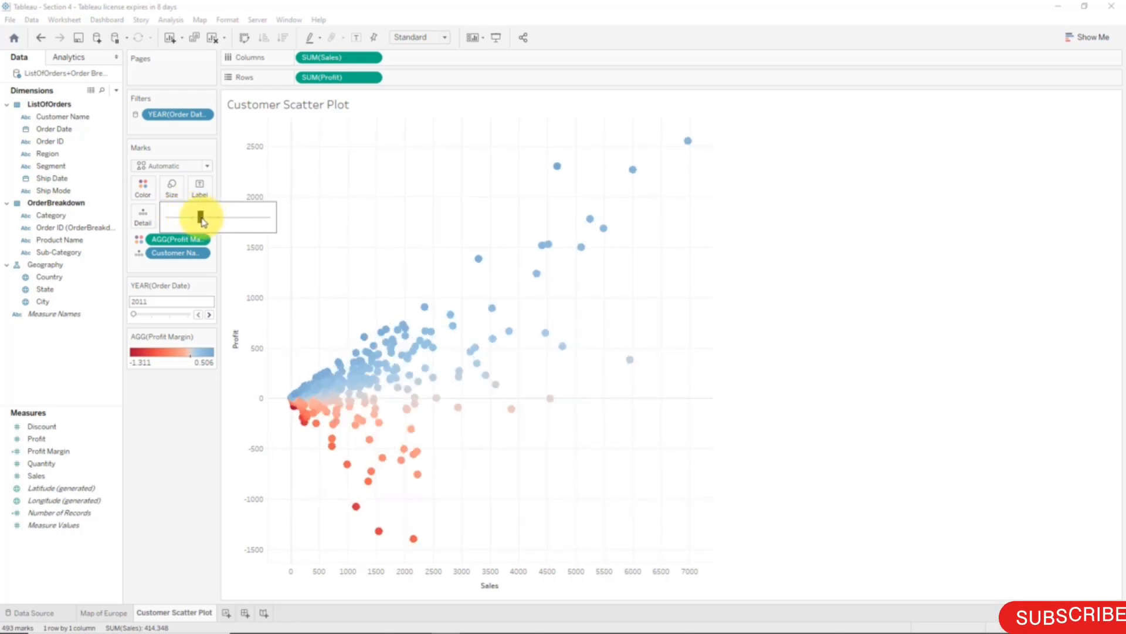
pyautogui.click(193, 390)
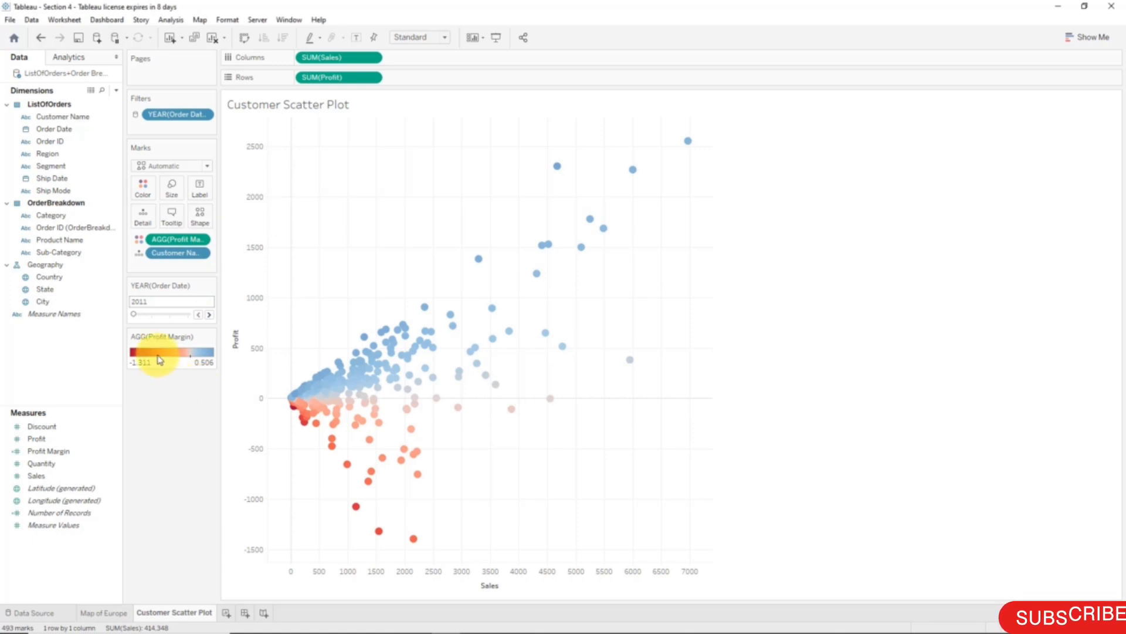
# - Set the Profit Margin color range to start at -0.5 and end at 0.5, and apply it to the scatter plot
pyautogui.click(146, 194)
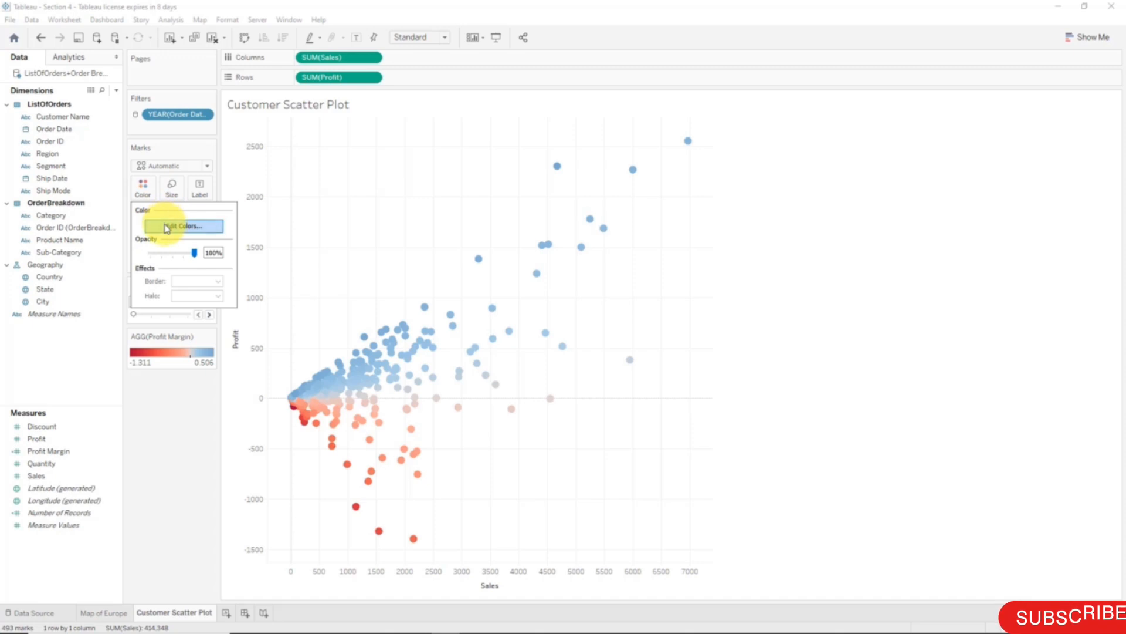
pyautogui.click(167, 227)
pyautogui.click(650, 362)
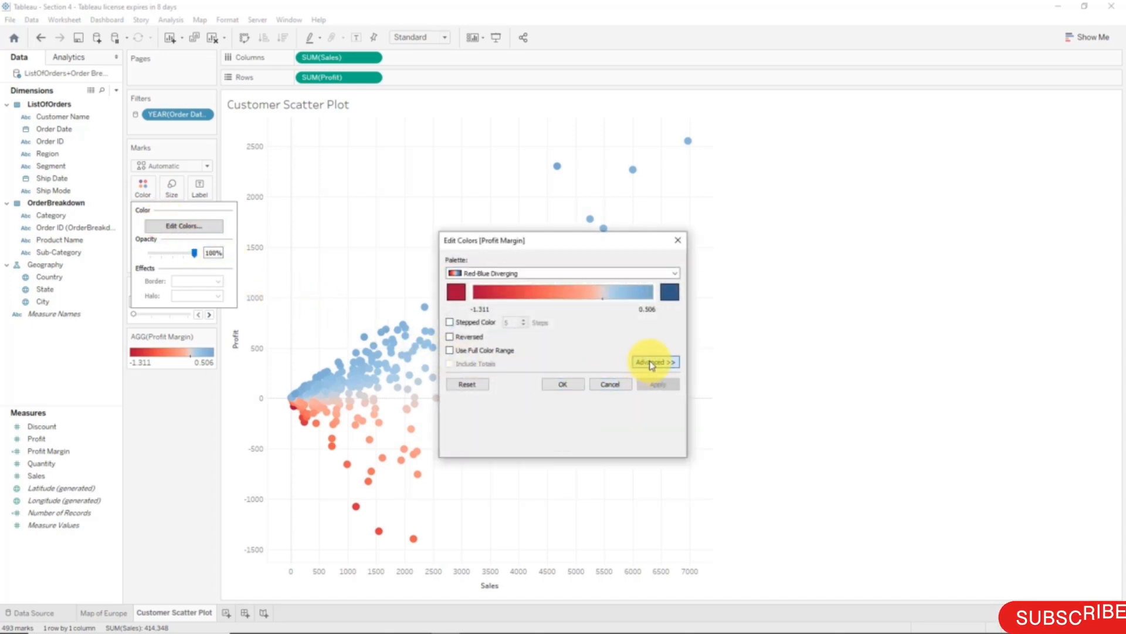
pyautogui.click(450, 383)
pyautogui.moveTo(496, 396); pyautogui.dragTo(464, 397)
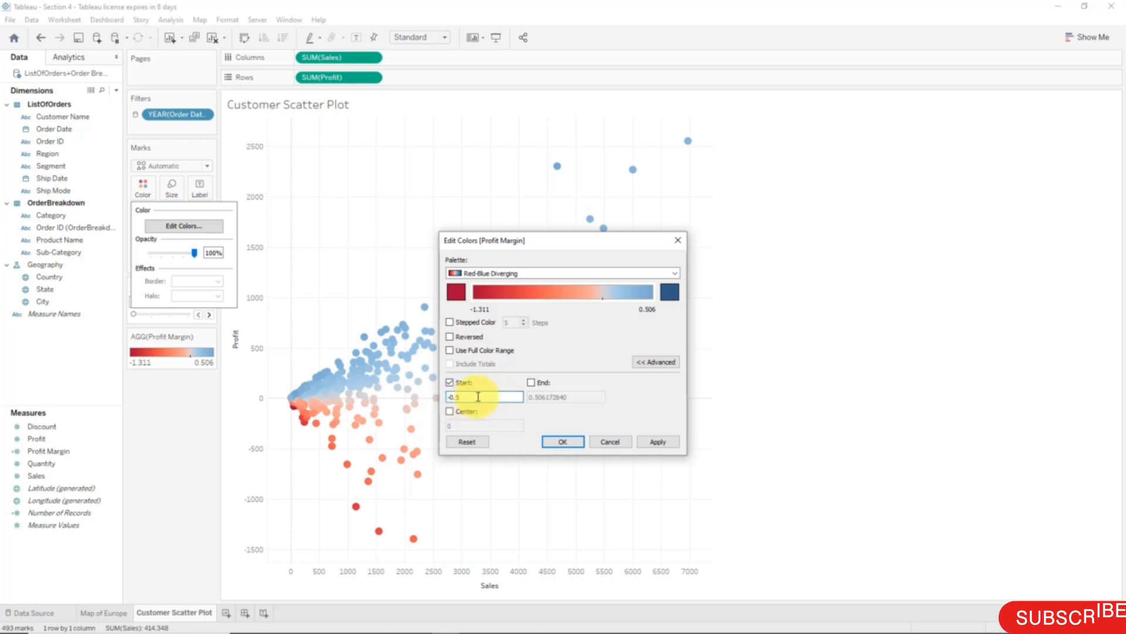
pyautogui.click(532, 383)
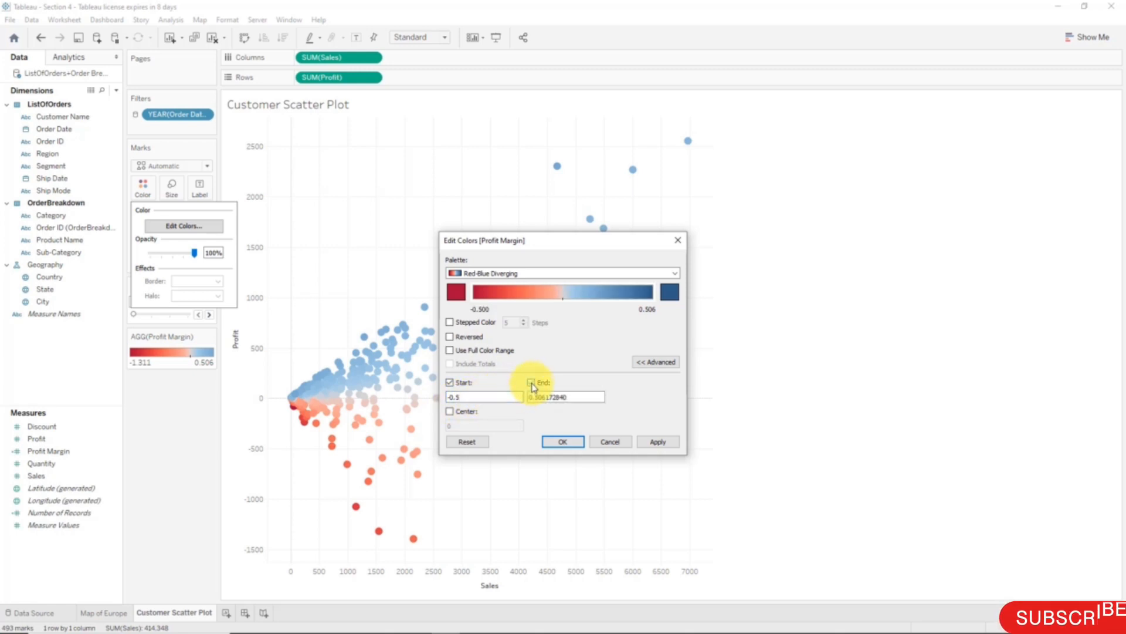
pyautogui.moveTo(571, 398); pyautogui.dragTo(523, 394)
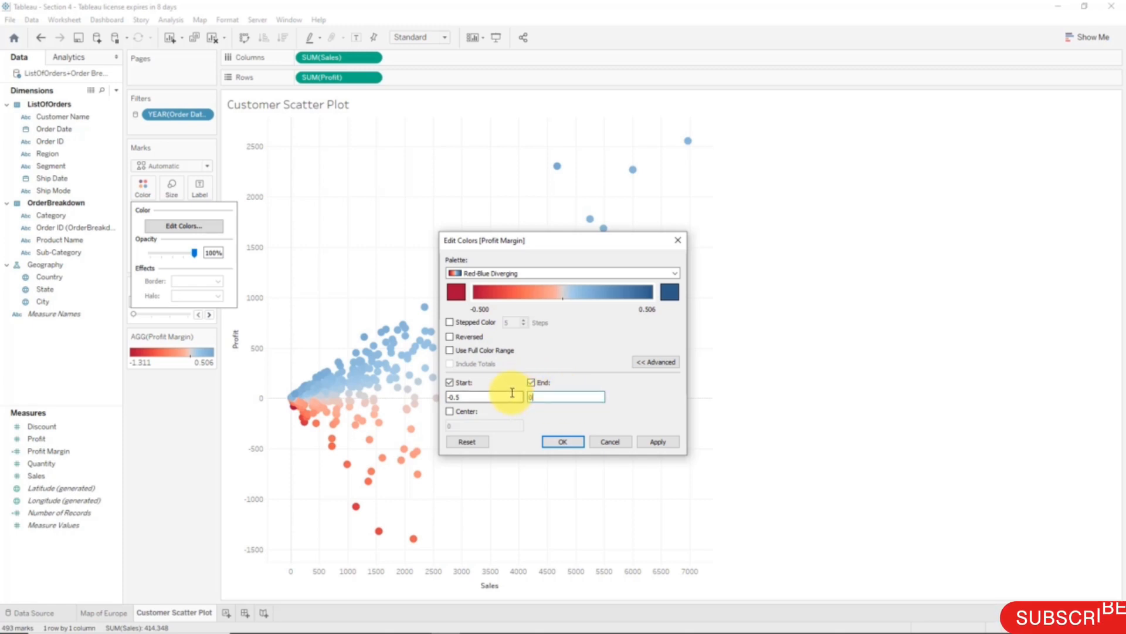
pyautogui.click(658, 442)
pyautogui.click(574, 442)
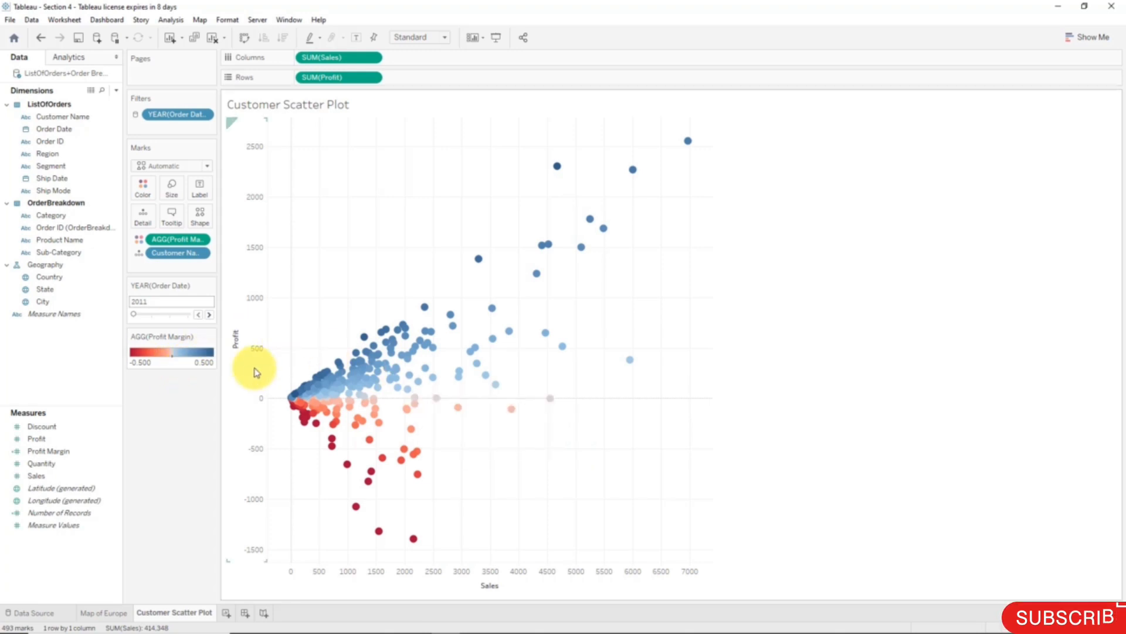
# - Compare the profit margin coloring with the Map of Europe sheet, return to the scatter plot, and inspect the overlapping customer marks near the origin
pyautogui.click(102, 612)
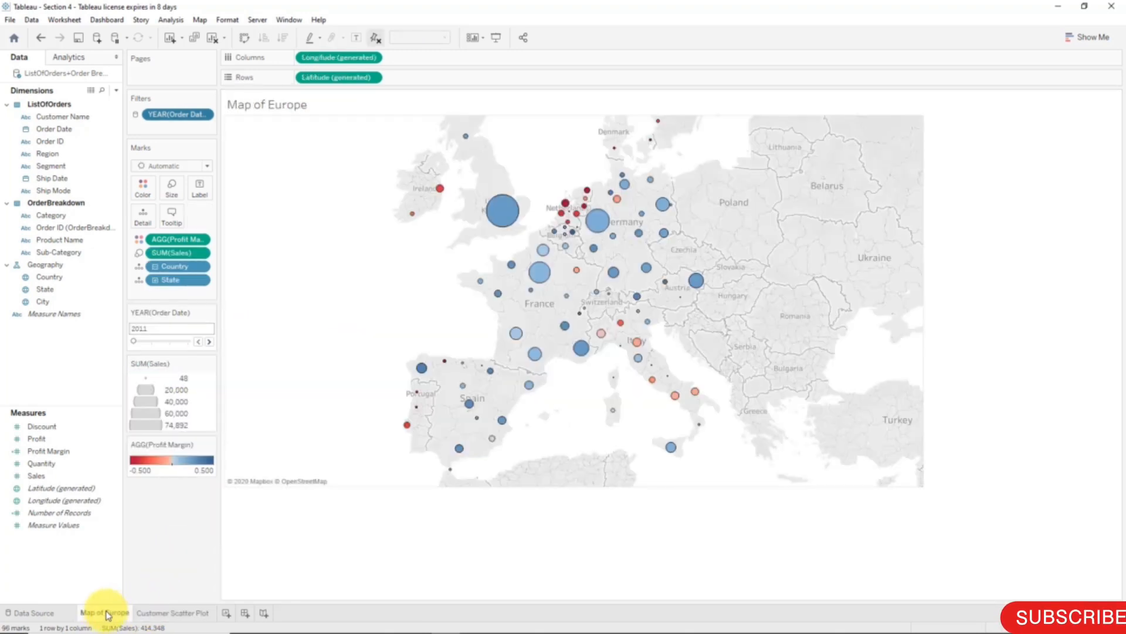
pyautogui.click(164, 613)
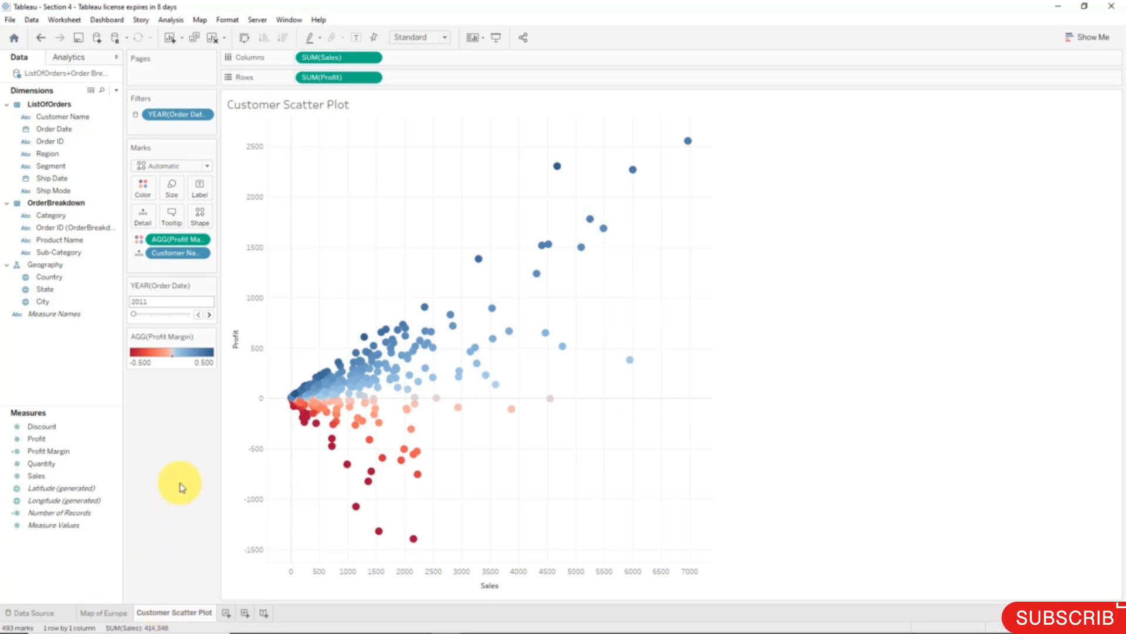
pyautogui.moveTo(303, 393)
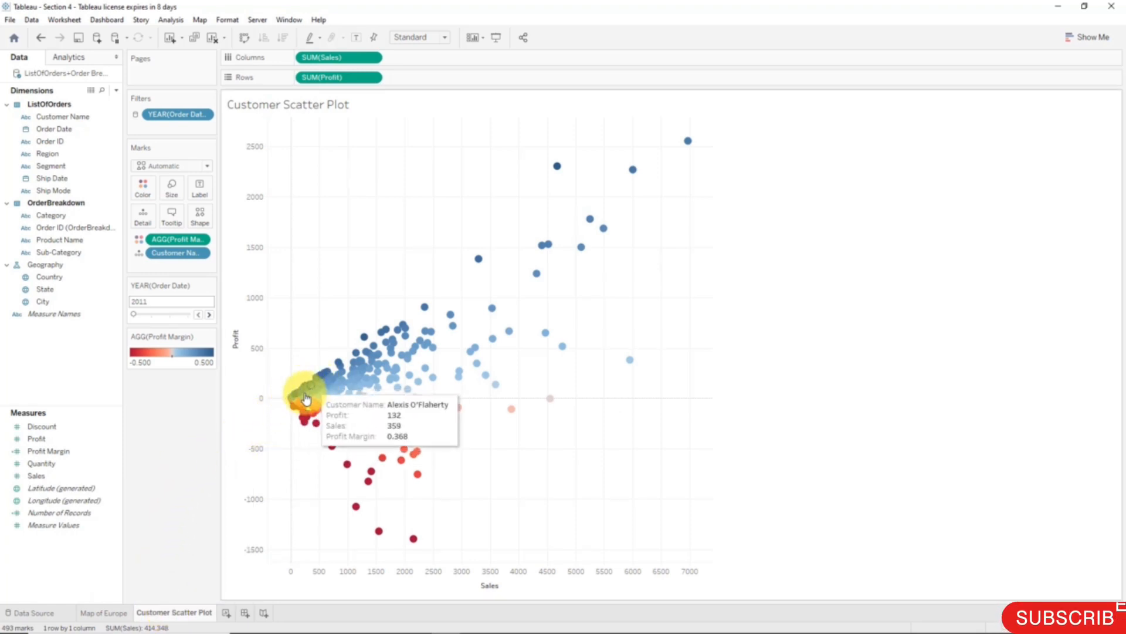
# - Reduce the opacity of the customer marks to about 75%
pyautogui.click(142, 186)
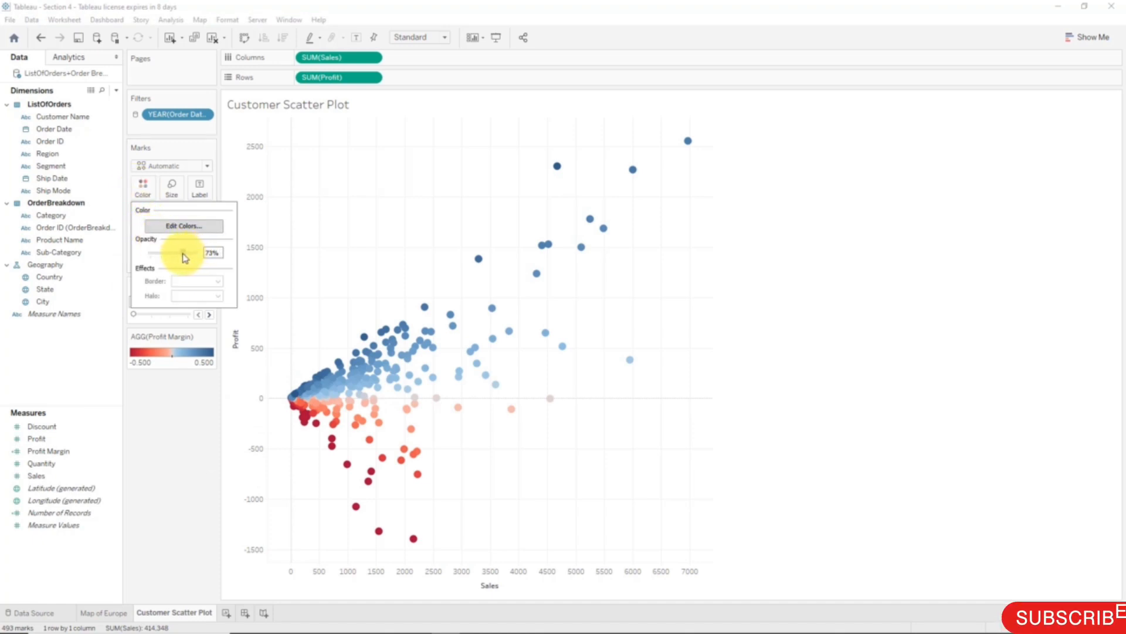
pyautogui.doubleClick(211, 252)
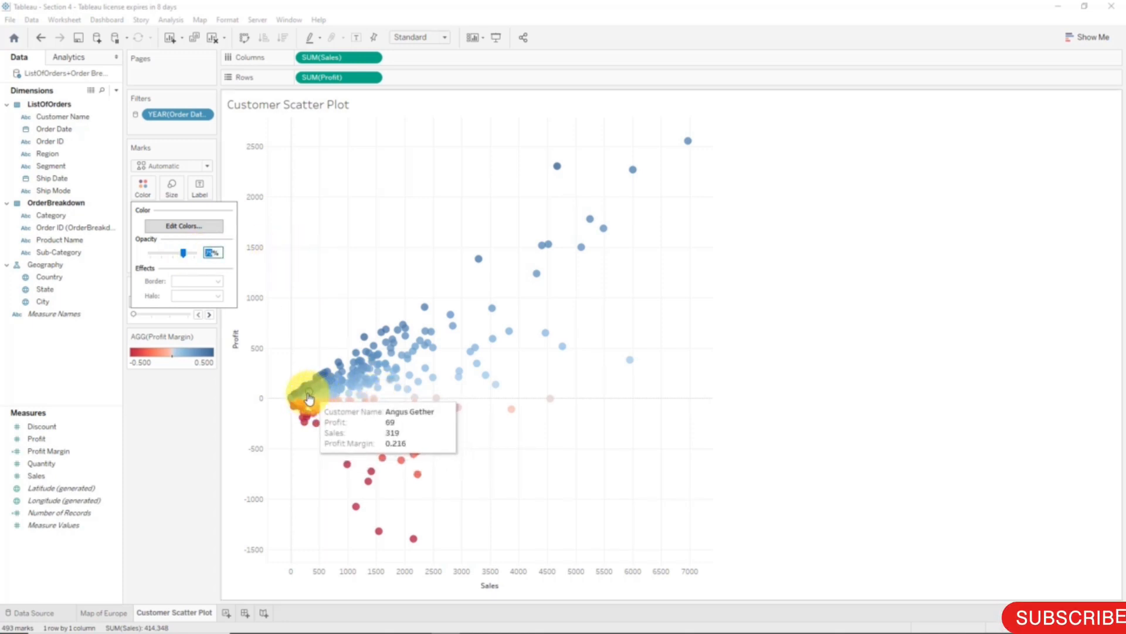
pyautogui.click(198, 409)
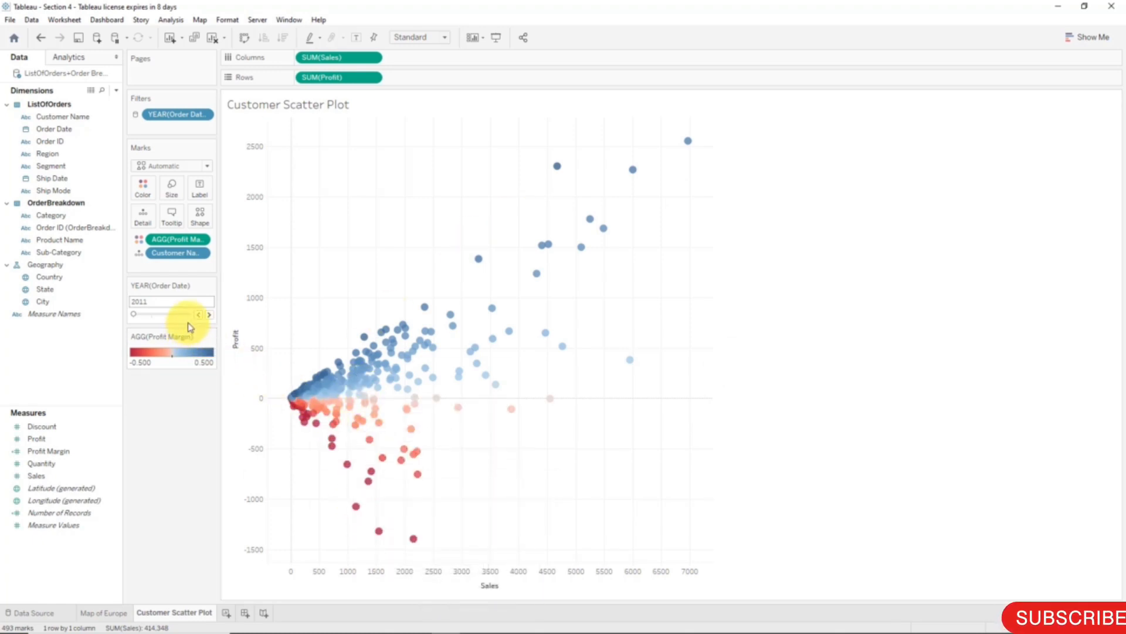
# - Advance the order year filter from 2011 to 2014, go back to 2013 for comparison, and leave the filter at 2014
pyautogui.click(210, 315)
pyautogui.click(209, 315)
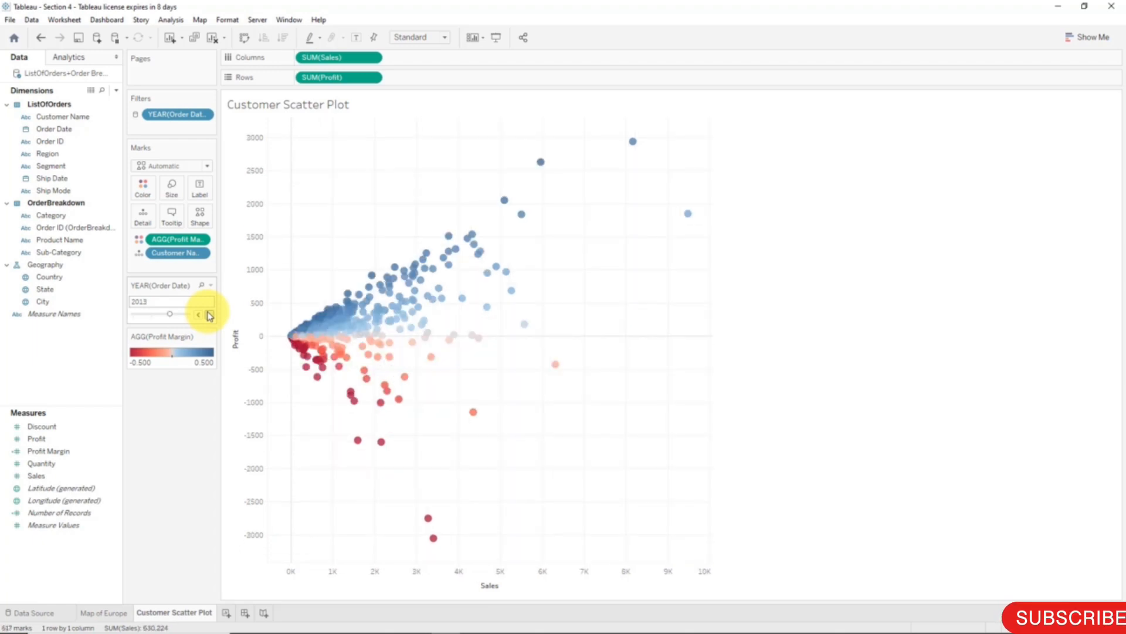
pyautogui.click(209, 315)
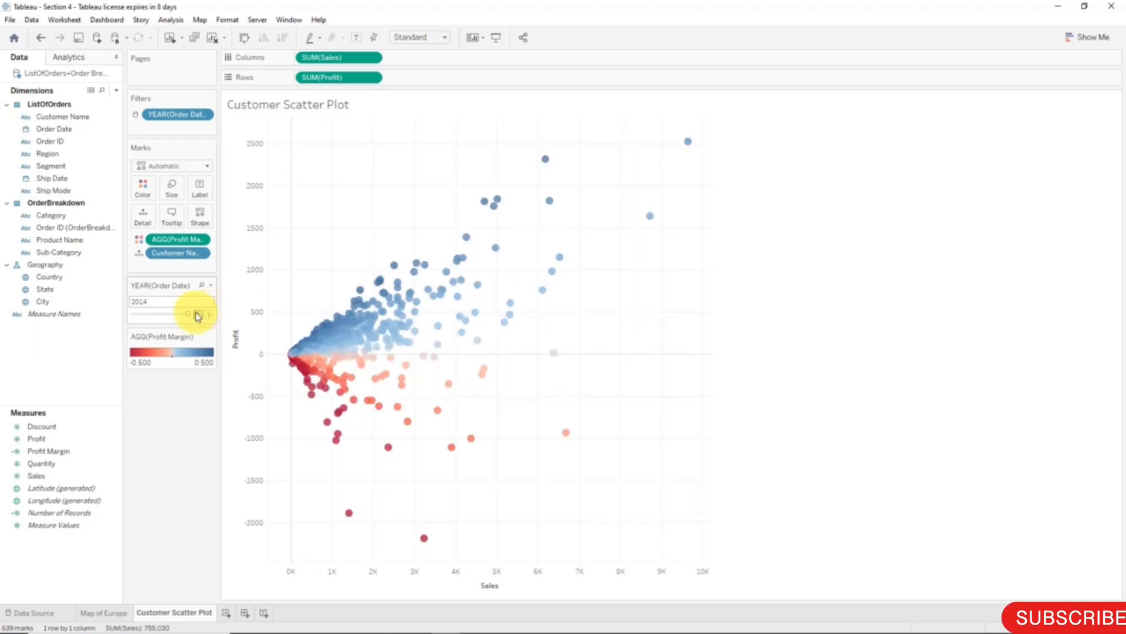
pyautogui.click(198, 315)
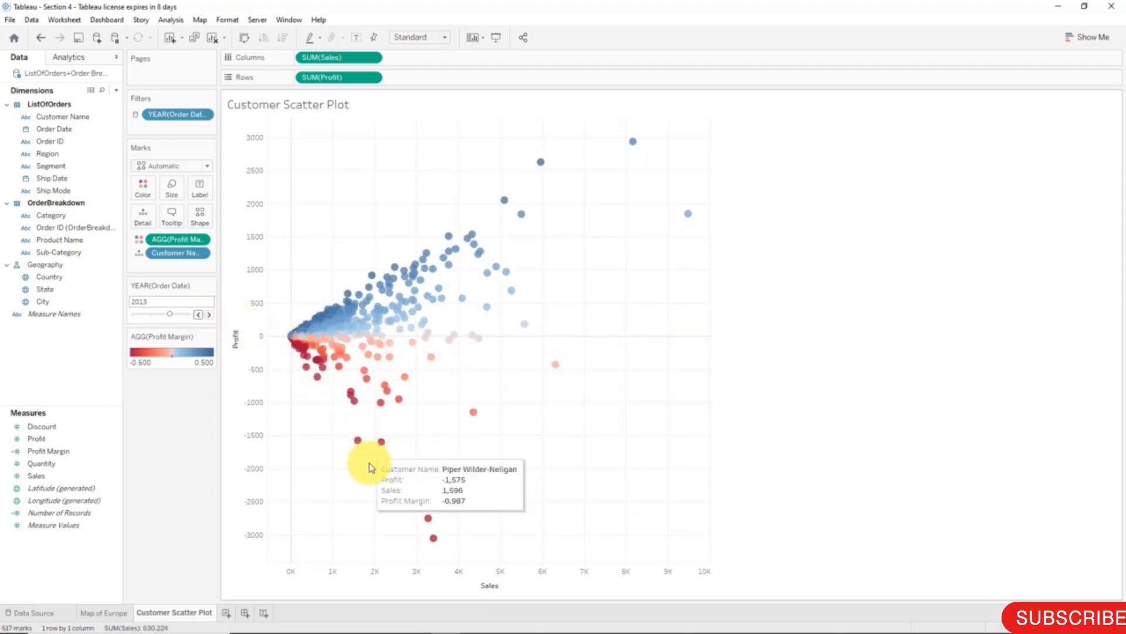
pyautogui.click(210, 315)
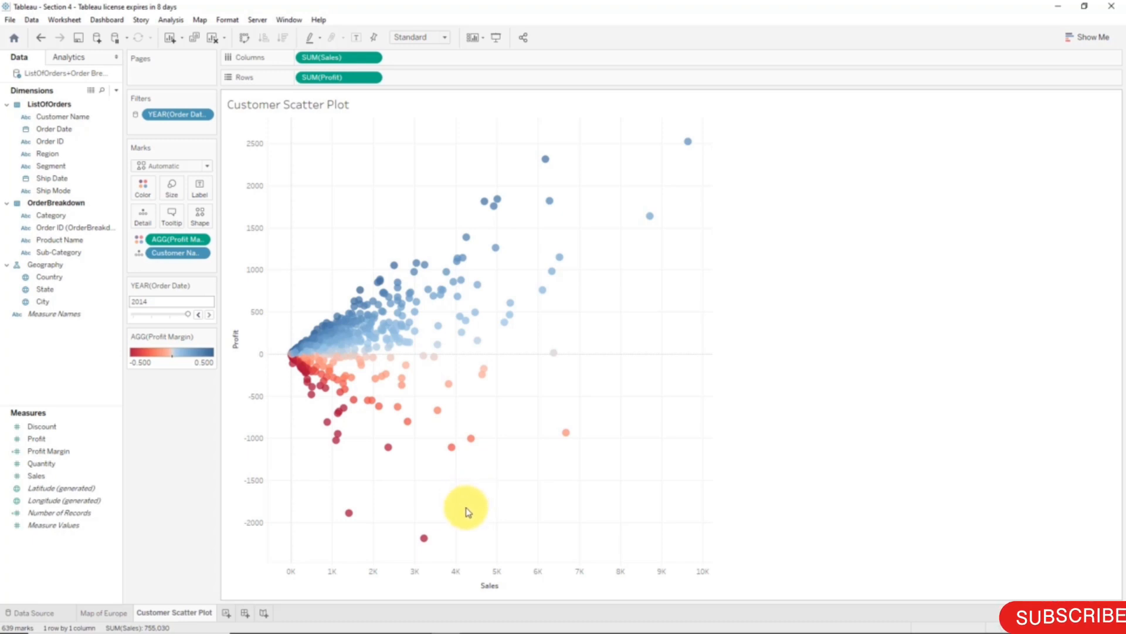
# - Examine the profit, sales and profit margin details of the outlying loss-making and high-profit customers for 2014
pyautogui.moveTo(431, 543)
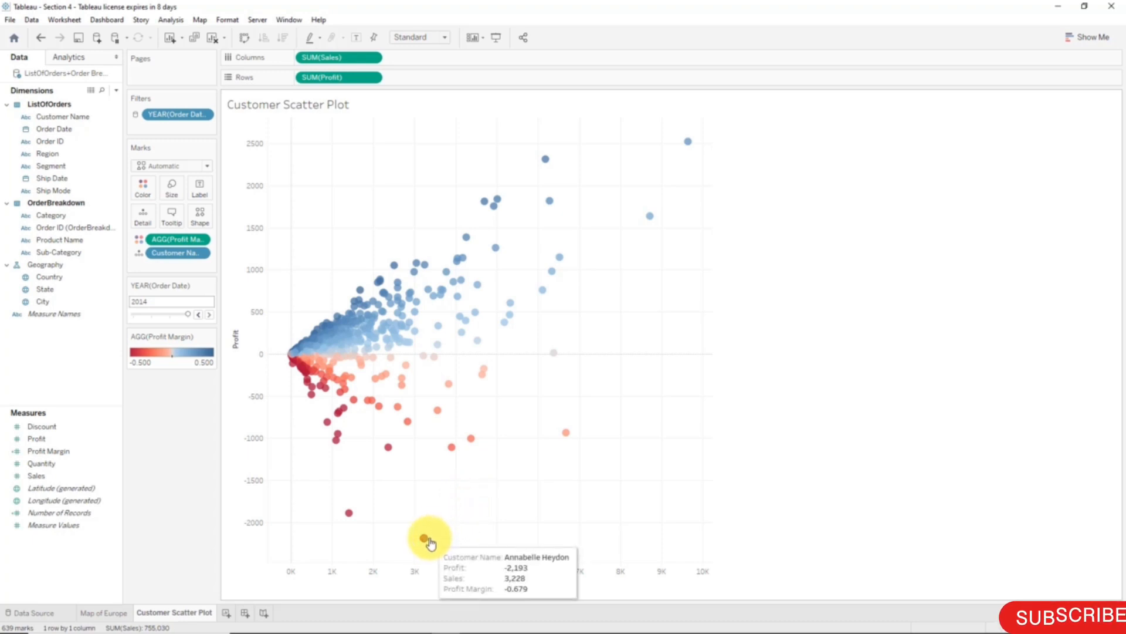
pyautogui.moveTo(390, 455)
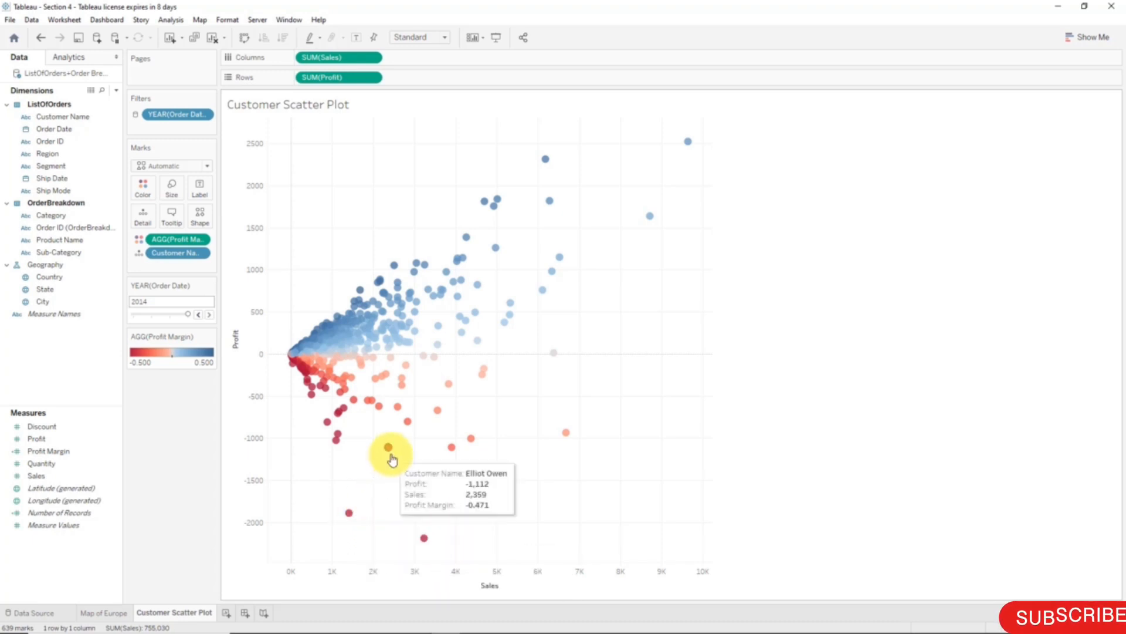
pyautogui.moveTo(472, 444)
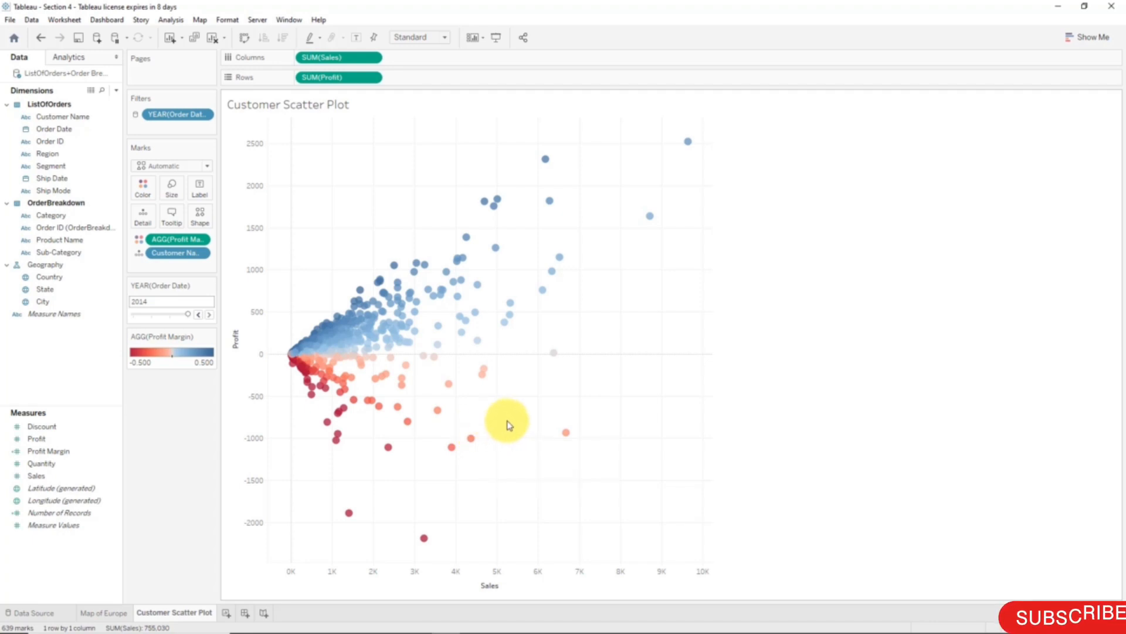
pyautogui.moveTo(691, 143)
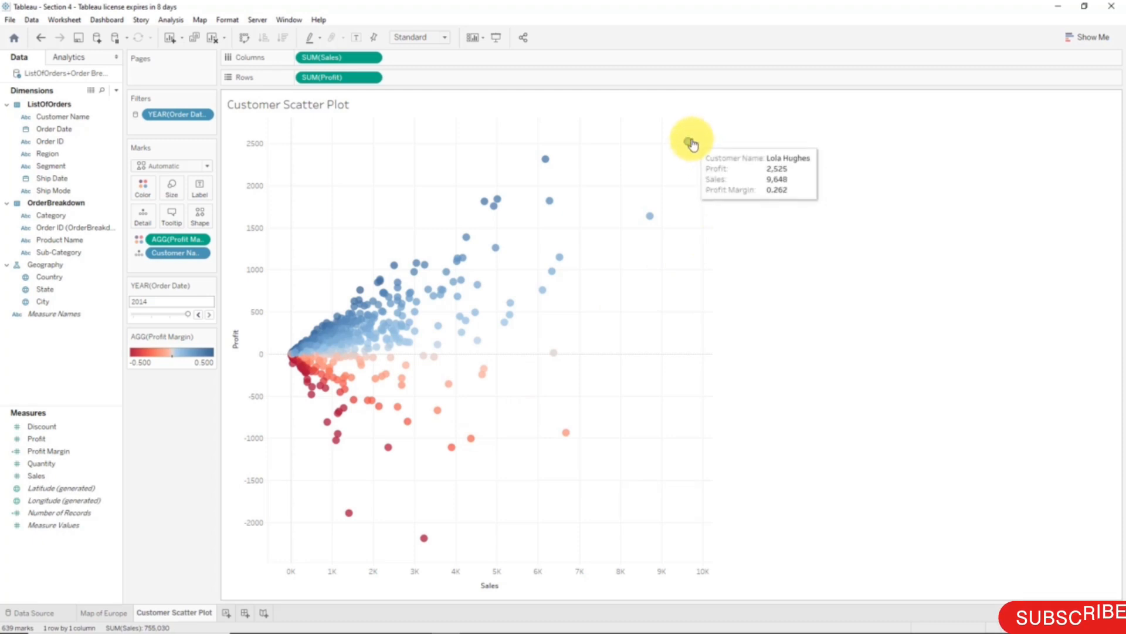
pyautogui.moveTo(654, 219)
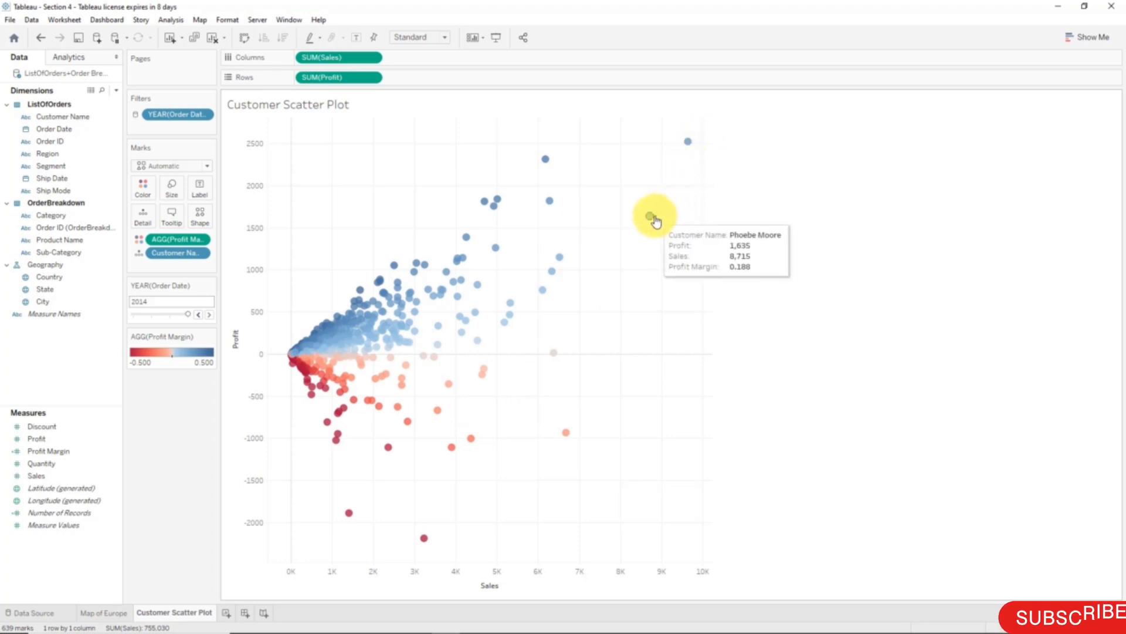
pyautogui.moveTo(550, 169)
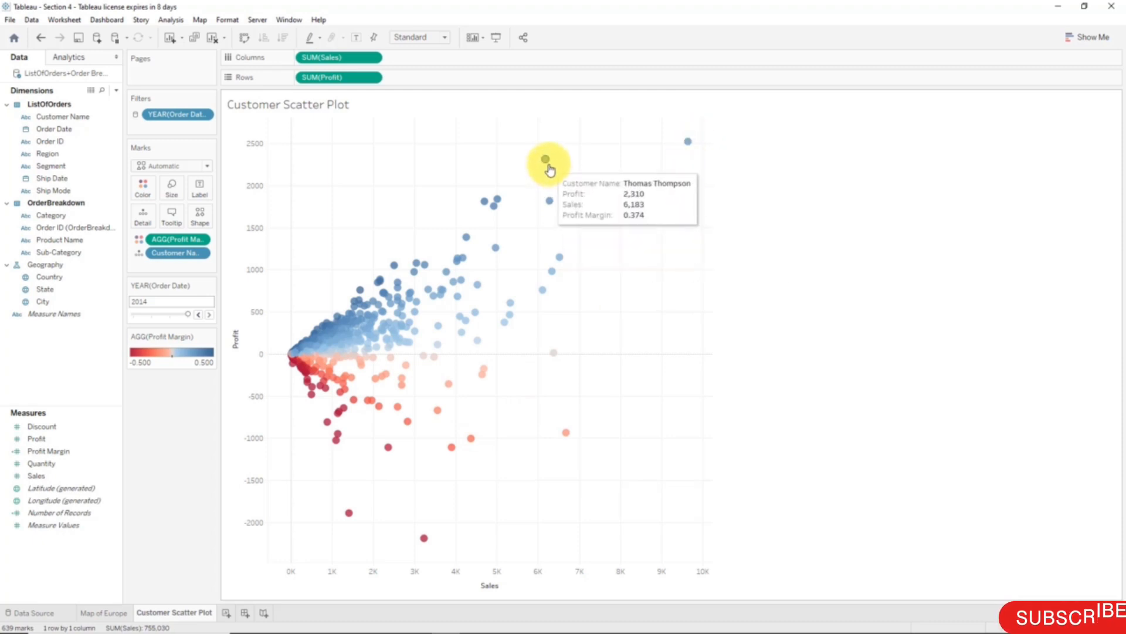